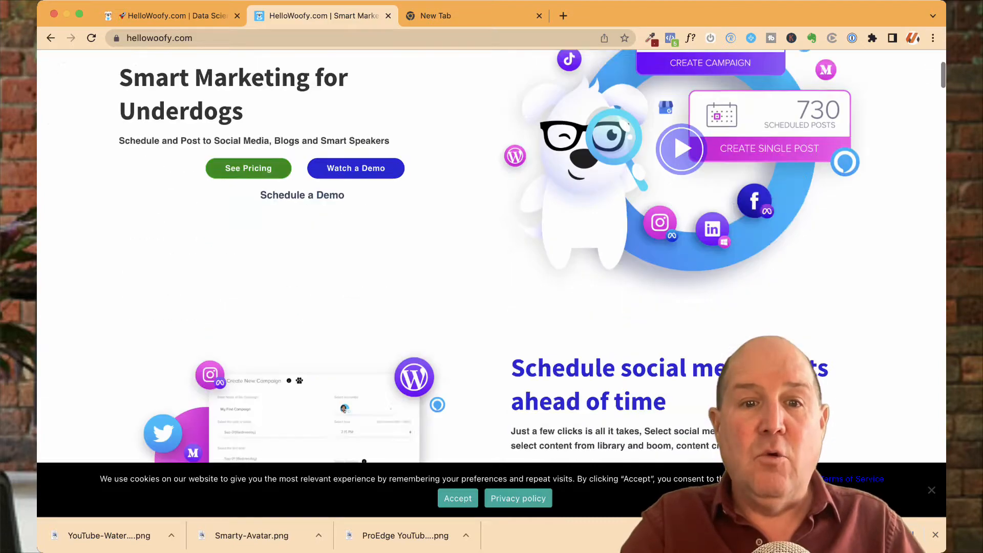
- Look through the HelloWoofy home page, covering the available and upcoming integrations, the demo section and the Plans for Underdogs
{"action": "scroll", "coordinate": [492, 255], "scroll_direction": "down", "scroll_amount": 10}
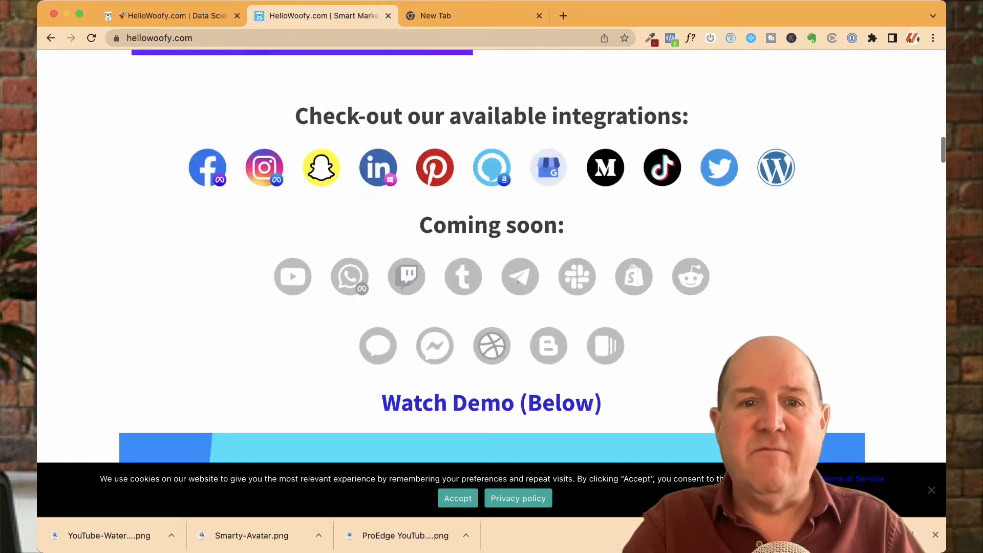
{"action": "scroll", "coordinate": [492, 256], "scroll_direction": "up", "scroll_amount": 4}
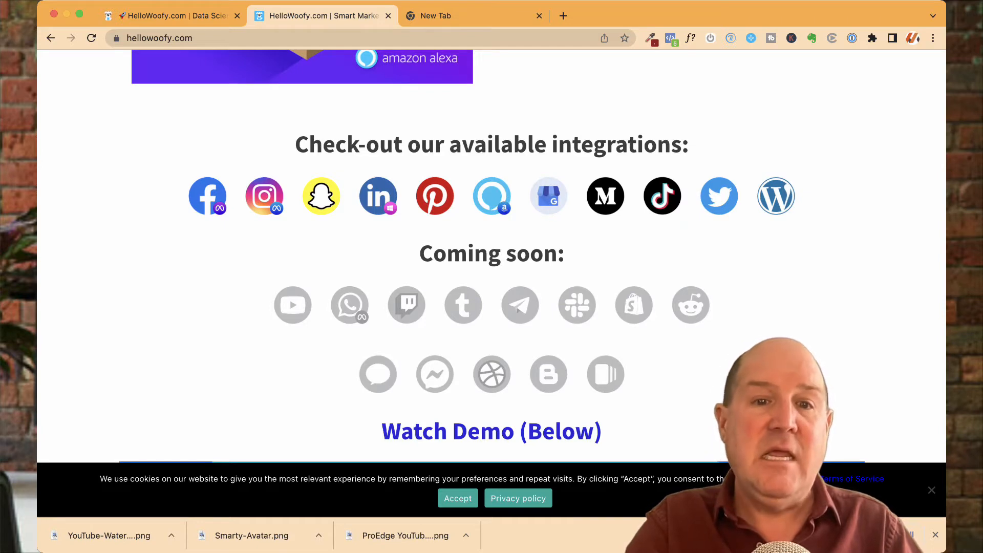
{"action": "scroll", "coordinate": [491, 256], "scroll_direction": "down", "scroll_amount": 5}
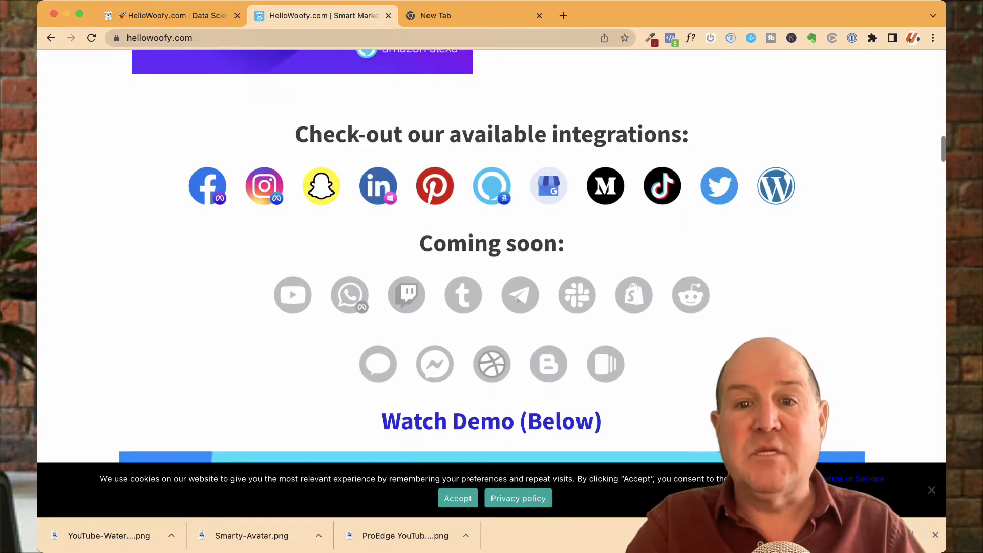
{"action": "scroll", "coordinate": [492, 256], "scroll_direction": "down", "scroll_amount": 10}
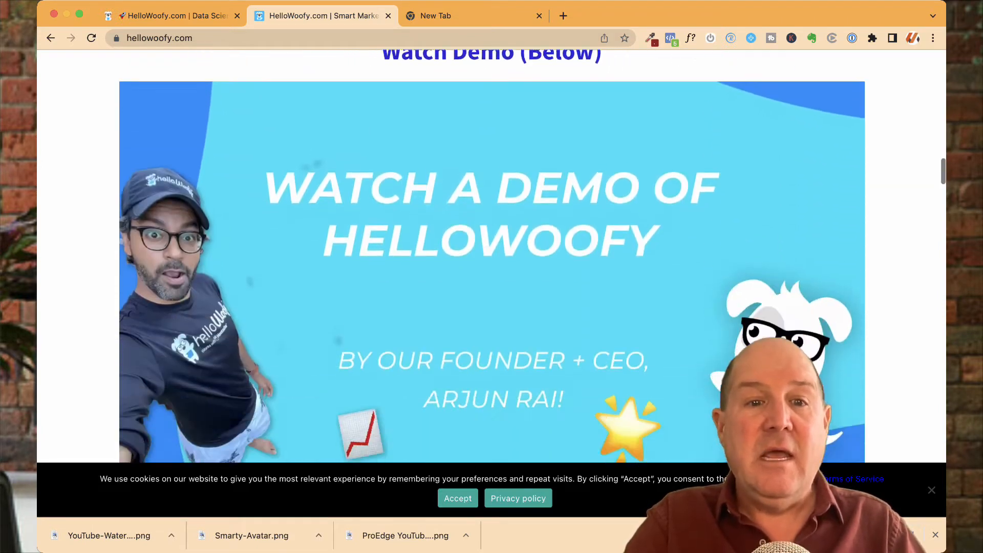
{"action": "scroll", "coordinate": [492, 256], "scroll_direction": "down", "scroll_amount": 15}
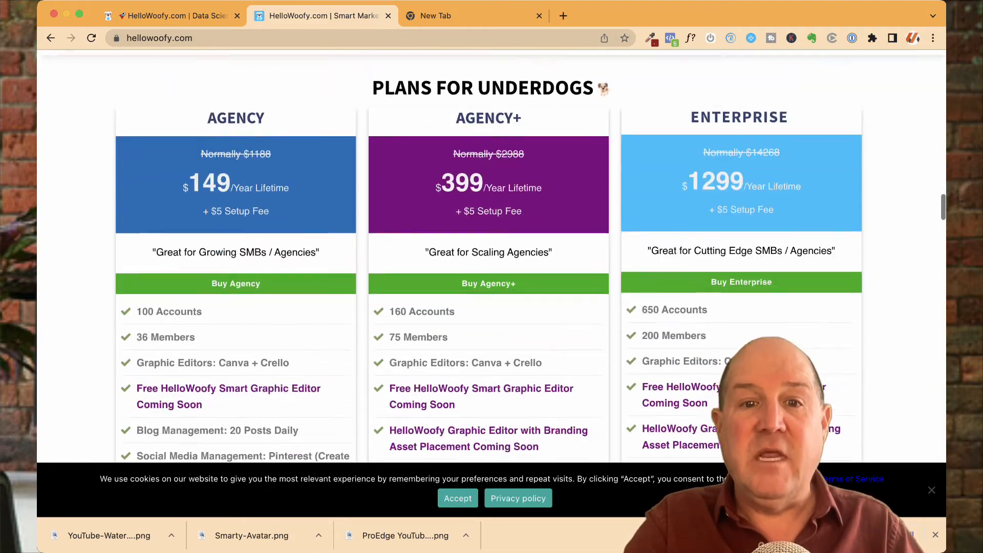
{"action": "scroll", "coordinate": [492, 255], "scroll_direction": "down", "scroll_amount": 11}
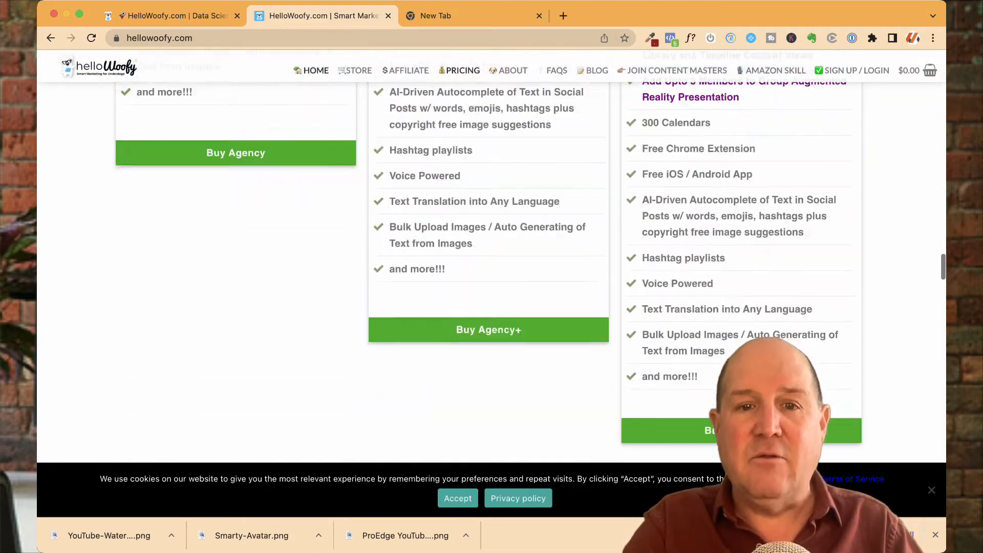
- Compare the features of the Single, Pro and SMB plans, including RSS feeds, calendars and hashtag playlists
{"action": "scroll", "coordinate": [491, 271], "scroll_direction": "down", "scroll_amount": 2}
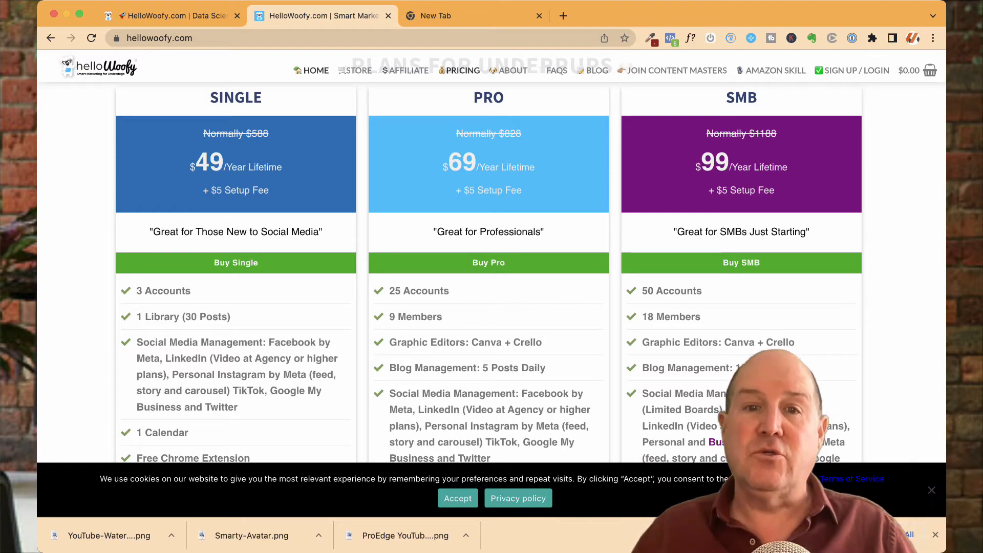
{"action": "scroll", "coordinate": [491, 270], "scroll_direction": "down", "scroll_amount": 5}
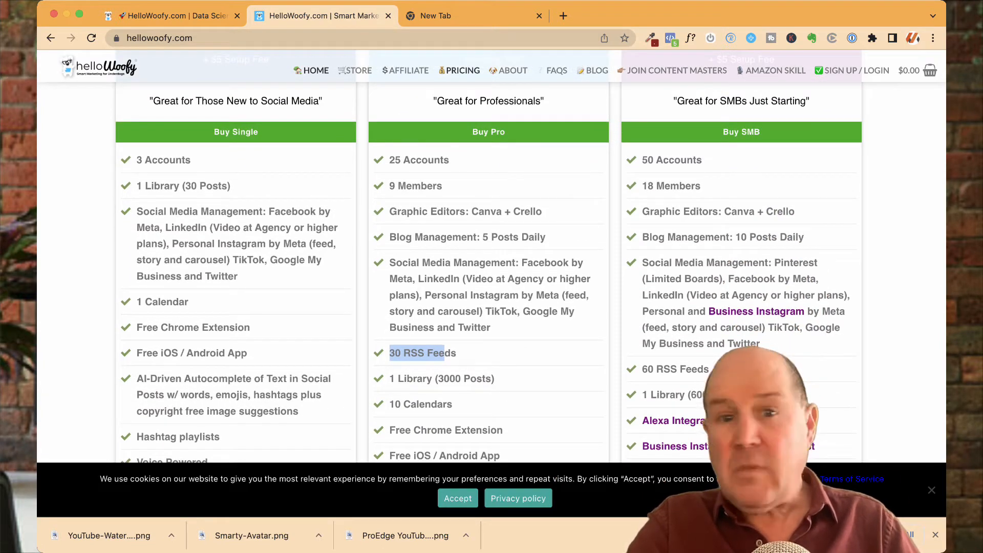
{"action": "scroll", "coordinate": [492, 271], "scroll_direction": "down", "scroll_amount": 5}
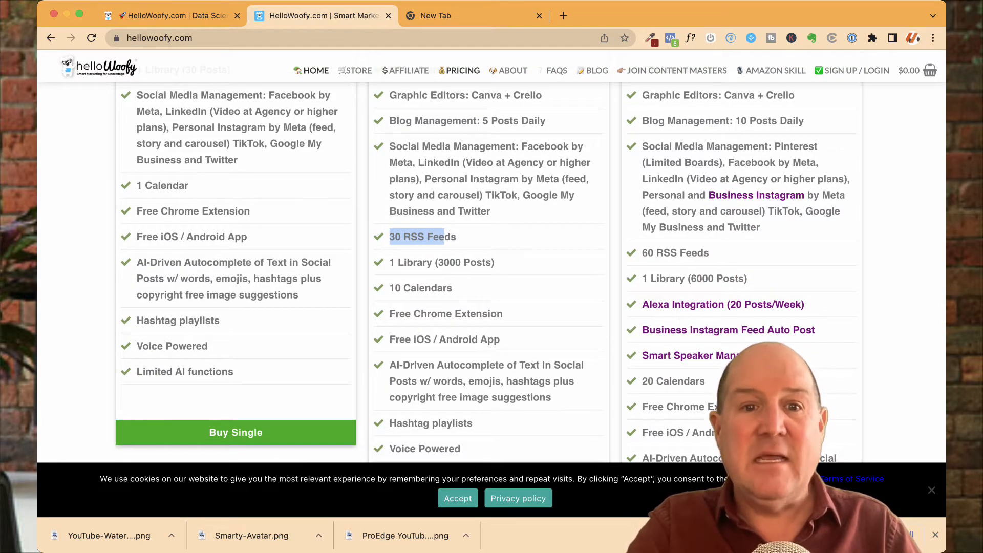
{"action": "scroll", "coordinate": [492, 271], "scroll_direction": "down", "scroll_amount": 1}
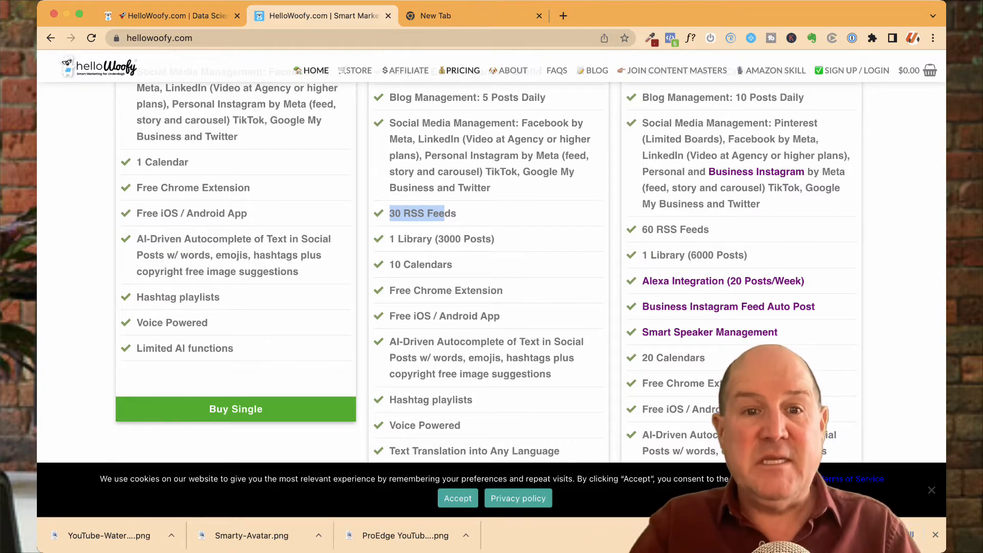
{"action": "scroll", "coordinate": [492, 271], "scroll_direction": "down", "scroll_amount": 1}
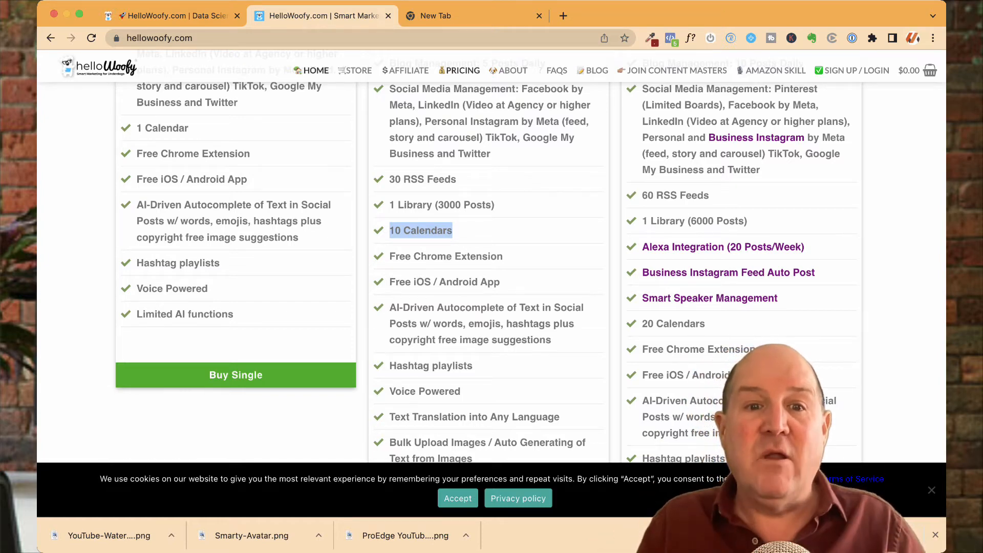
{"action": "scroll", "coordinate": [483, 273], "scroll_direction": "down", "scroll_amount": 2}
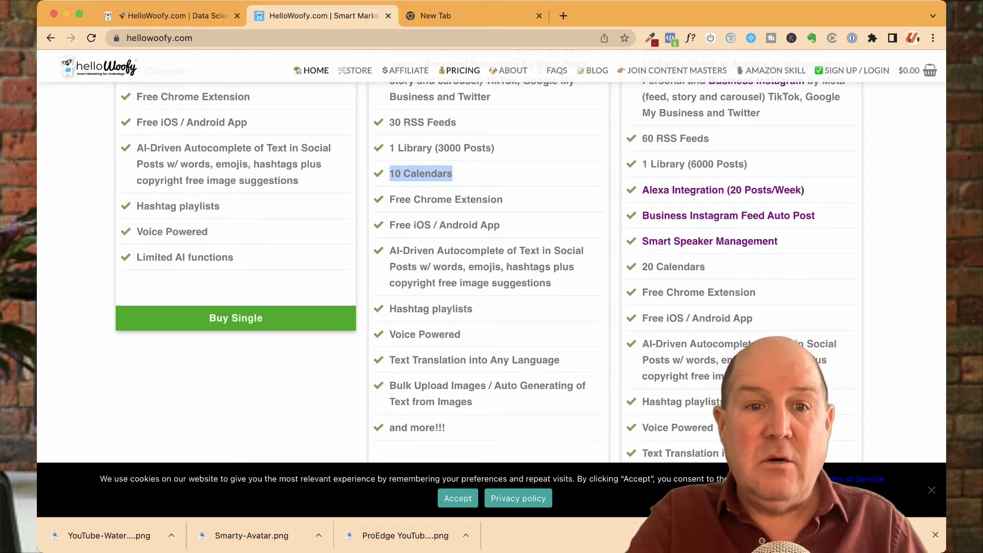
{"action": "scroll", "coordinate": [491, 261], "scroll_direction": "down", "scroll_amount": 3}
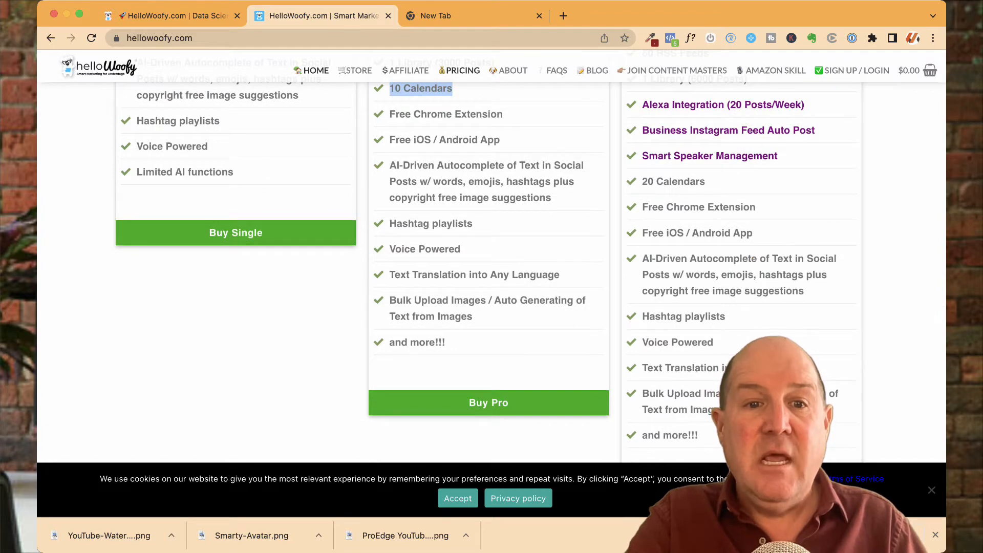
{"action": "left_click_drag", "start_coordinate": [402, 223], "coordinate": [466, 224]}
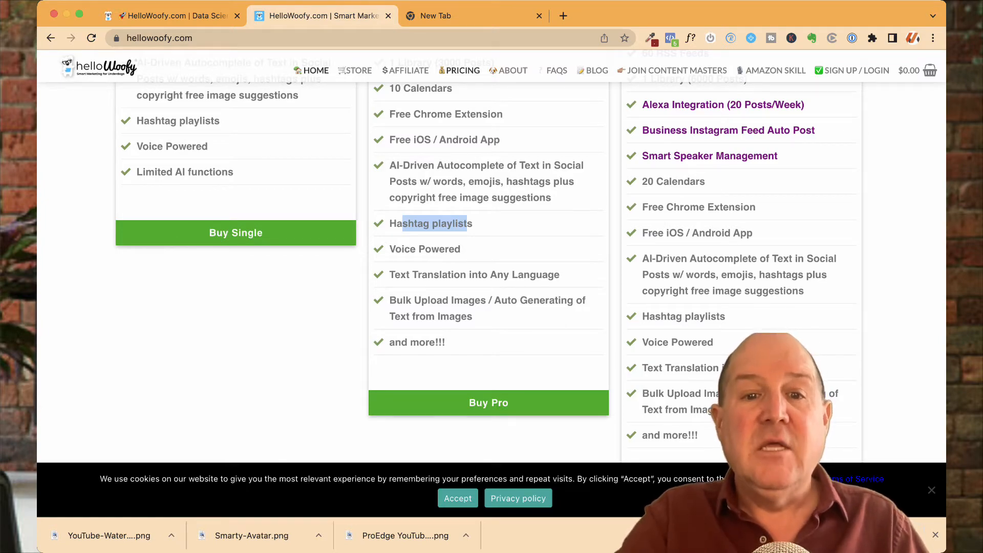
{"action": "scroll", "coordinate": [492, 256], "scroll_direction": "up", "scroll_amount": 10}
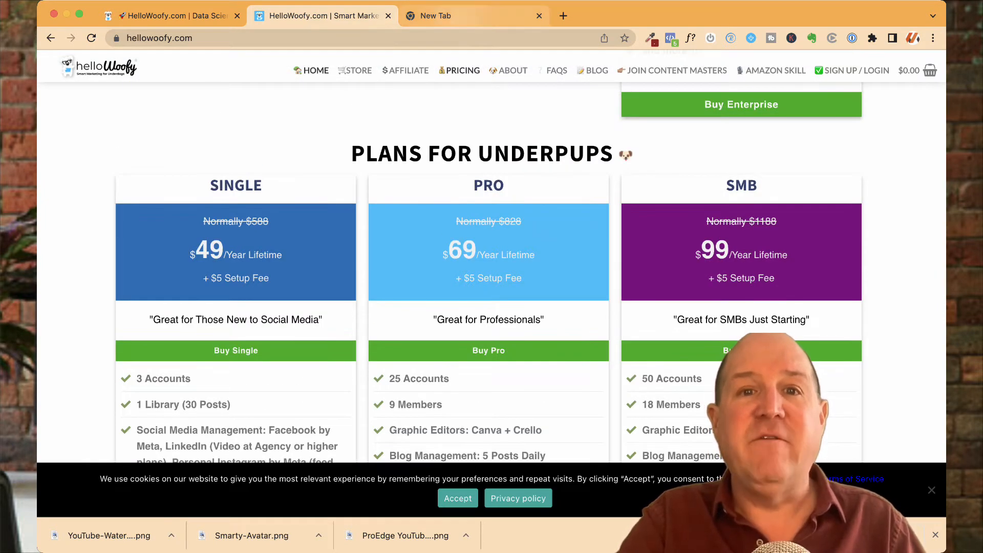
- Search Google for "Great Philadelphia RSS Feeds" in the empty browser tab
{"action": "key", "text": "ctrl+Tab"}
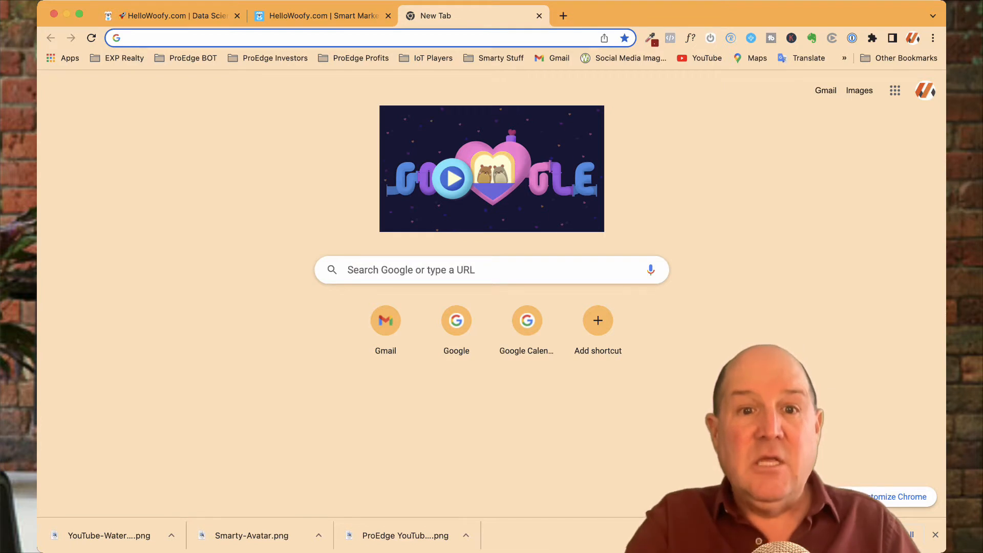
{"action": "left_click", "coordinate": [461, 270]}
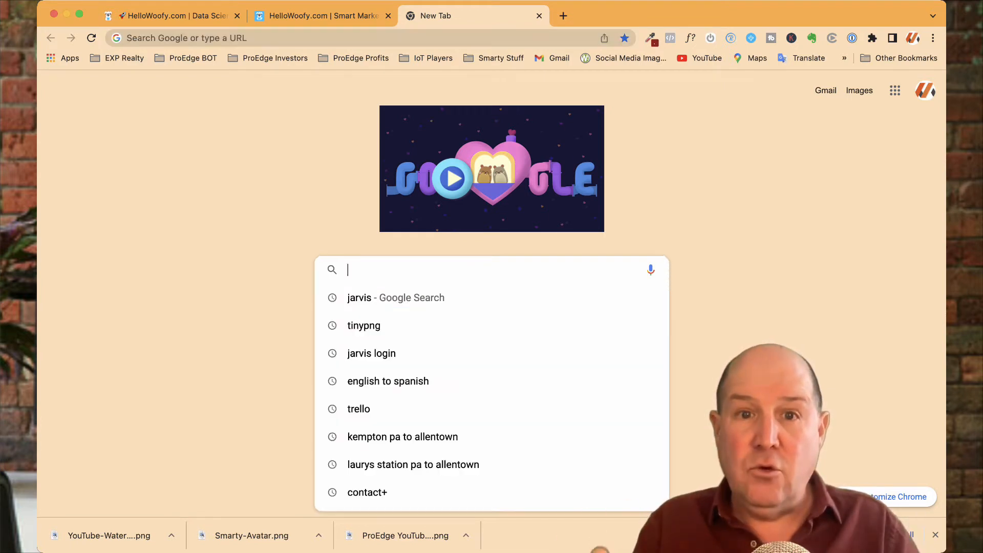
{"action": "type", "text": "Gr"}
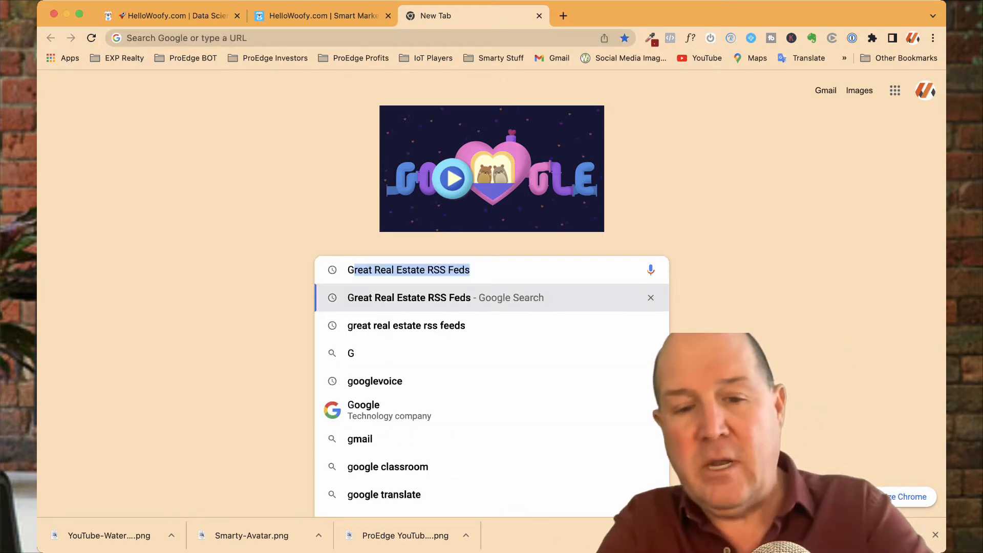
{"action": "type", "text": "eat P"}
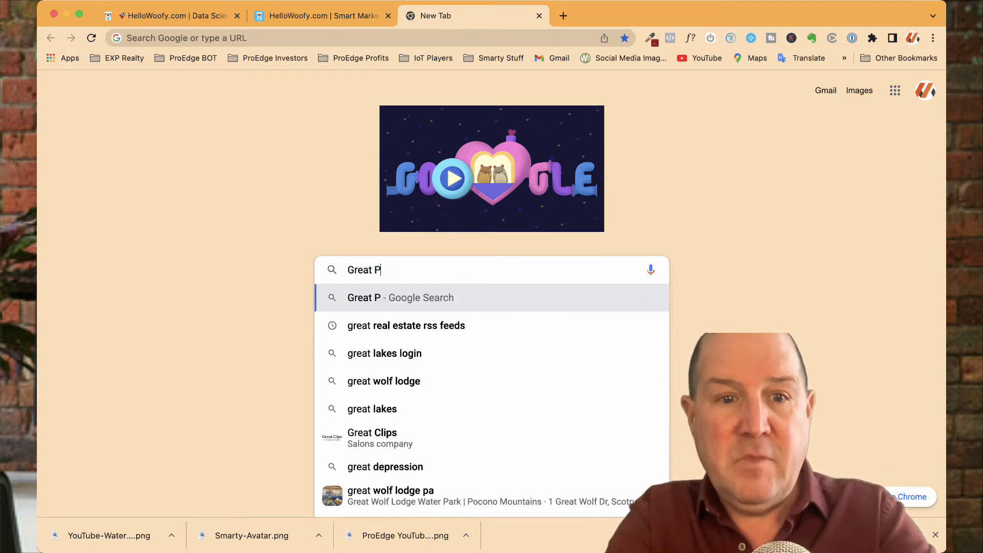
{"action": "type", "text": "hil"}
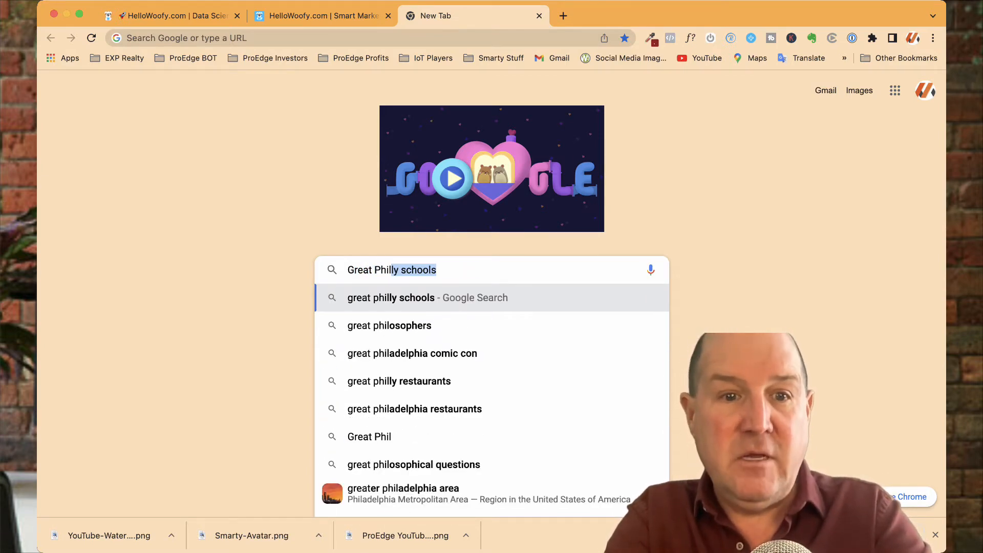
{"action": "type", "text": "a"}
{"action": "key", "text": "Right"}
{"action": "key", "text": "BackSpace"}
{"action": "key", "text": "BackSpace"}
{"action": "key", "text": "BackSpace"}
{"action": "key", "text": "BackSpace"}
{"action": "key", "text": "BackSpace"}
{"action": "key", "text": "BackSpace"}
{"action": "key", "text": "BackSpace"}
{"action": "key", "text": "BackSpace"}
{"action": "key", "text": "BackSpace"}
{"action": "key", "text": "BackSpace"}
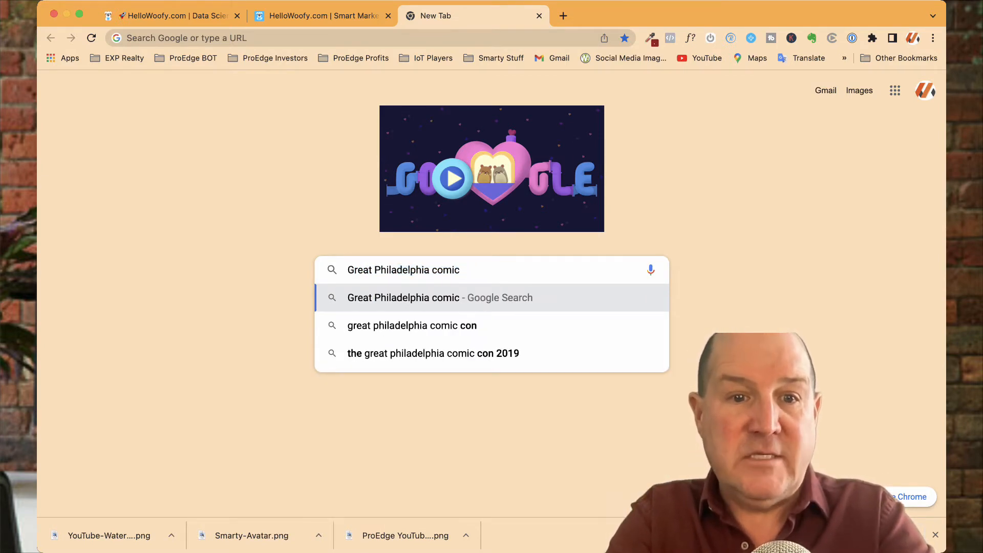
{"action": "type", "text": "RSS "}
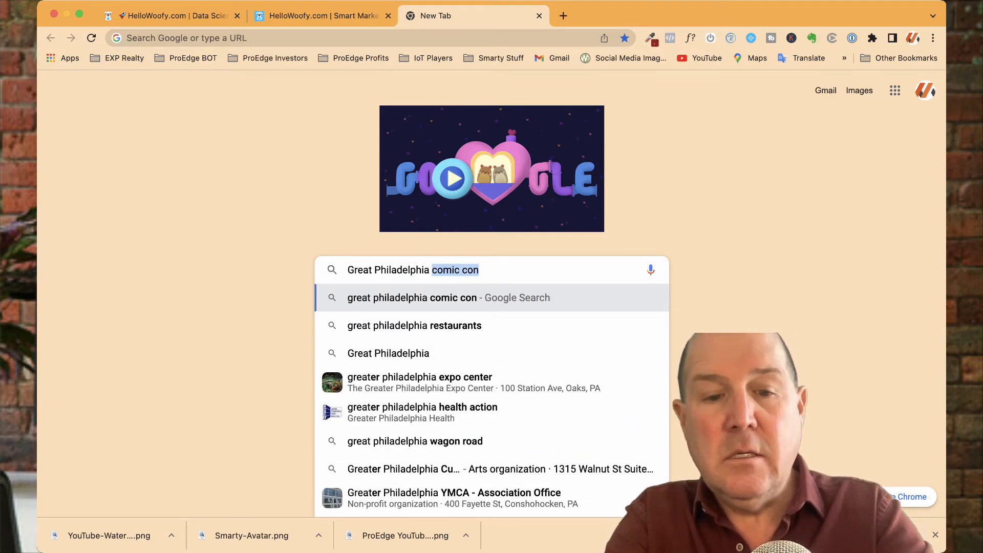
{"action": "type", "text": "Fe"}
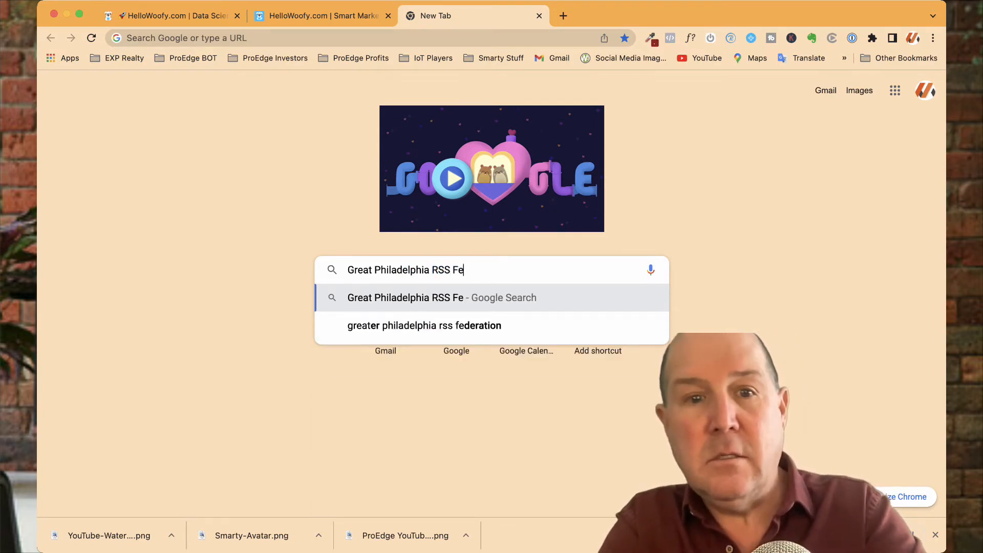
{"action": "type", "text": "eds"}
{"action": "key", "text": "Return"}
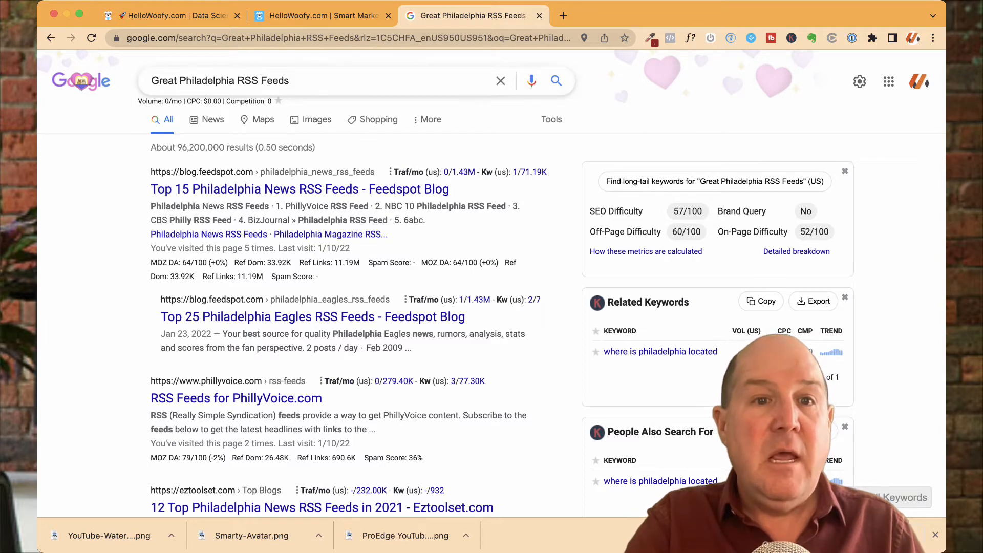
- Change the Google query to "Real Estate RSS Feeds" and run the search
{"action": "double_click", "coordinate": [214, 81]}
{"action": "key", "text": "BackSpace"}
{"action": "key", "text": "BackSpace"}
{"action": "key", "text": "BackSpace"}
{"action": "key", "text": "BackSpace"}
{"action": "key", "text": "BackSpace"}
{"action": "key", "text": "BackSpace"}
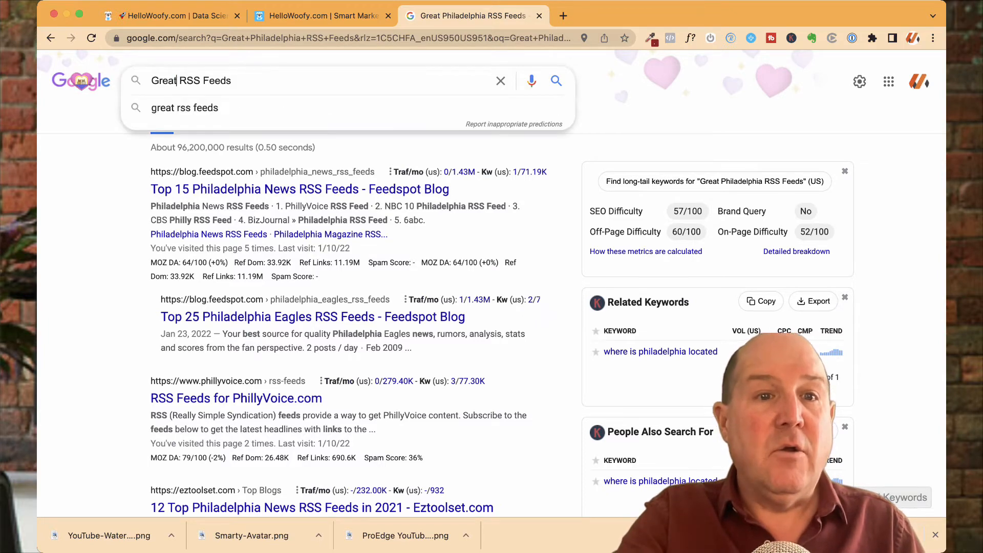
{"action": "type", "text": "Real e"}
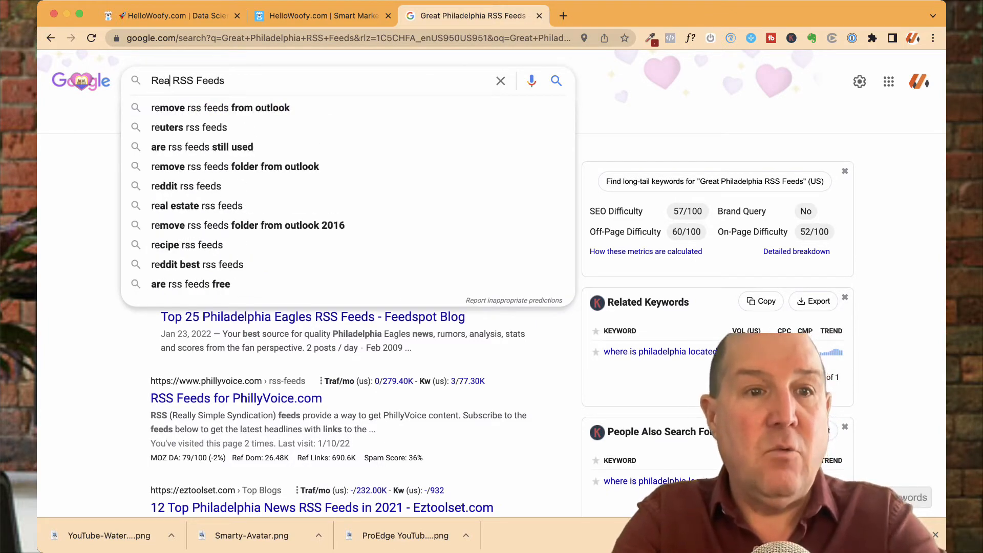
{"action": "key", "text": "BackSpace"}
{"action": "type", "text": "Estate"}
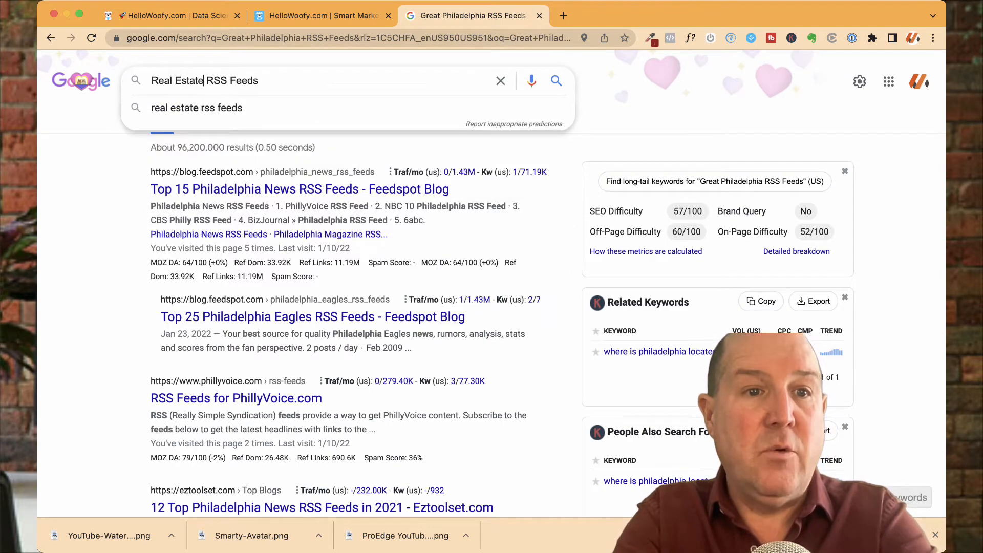
{"action": "key", "text": "Return"}
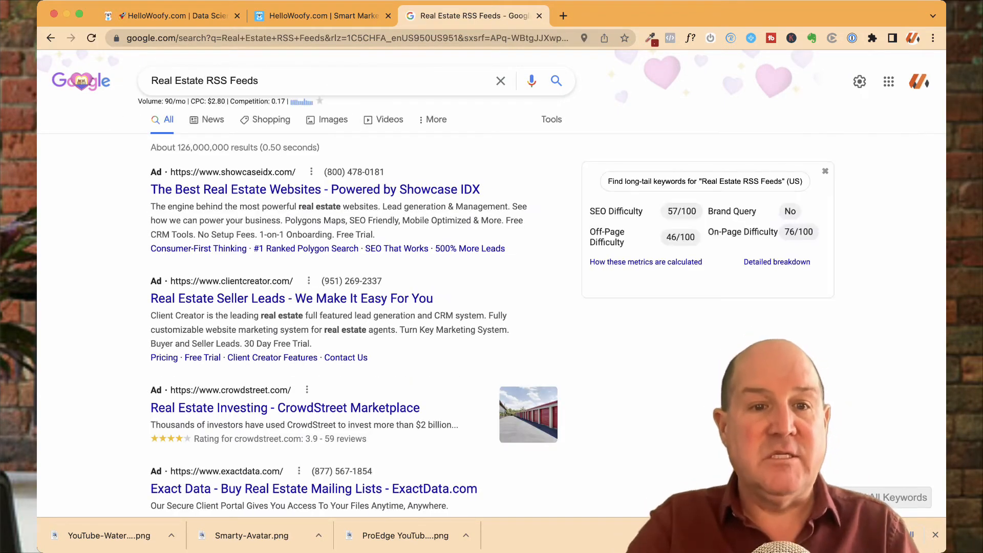
- Open the National Association of REALTORS RSS Feeds result and review its feeds by subject area, podcasts and video series
{"action": "scroll", "coordinate": [353, 307], "scroll_direction": "down", "scroll_amount": 4}
{"action": "scroll", "coordinate": [286, 263], "scroll_direction": "down", "scroll_amount": 2}
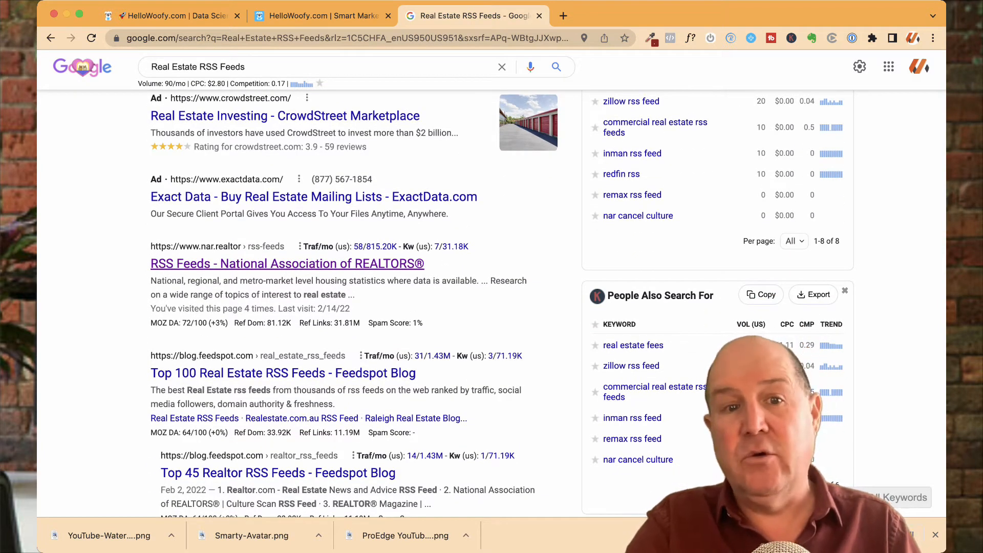
{"action": "left_click", "coordinate": [287, 263]}
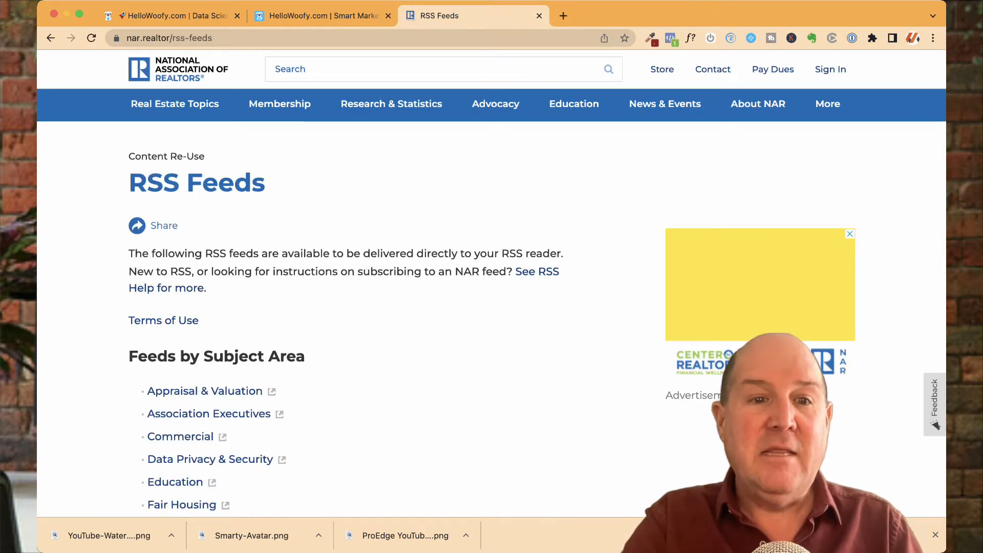
{"action": "scroll", "coordinate": [492, 282], "scroll_direction": "down", "scroll_amount": 4}
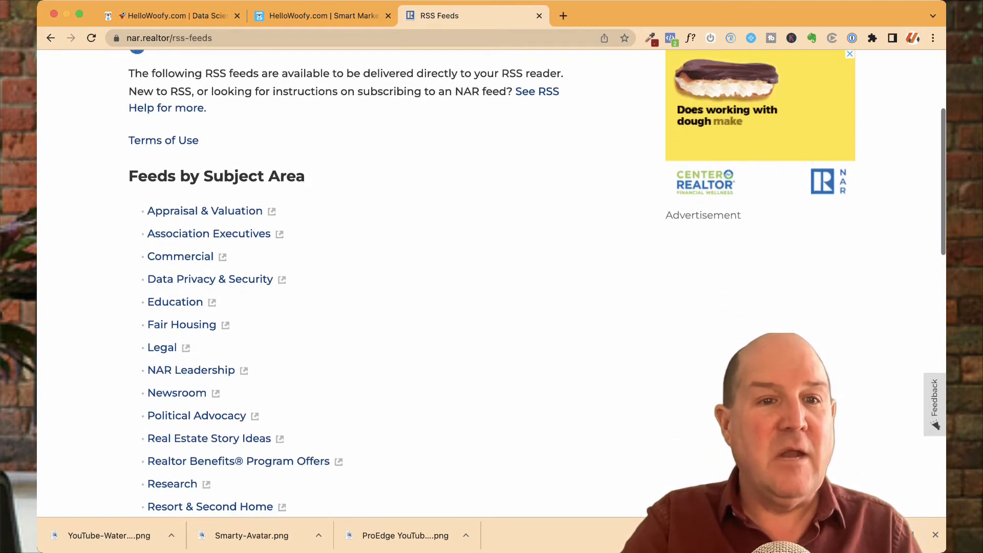
{"action": "scroll", "coordinate": [492, 281], "scroll_direction": "down", "scroll_amount": 3}
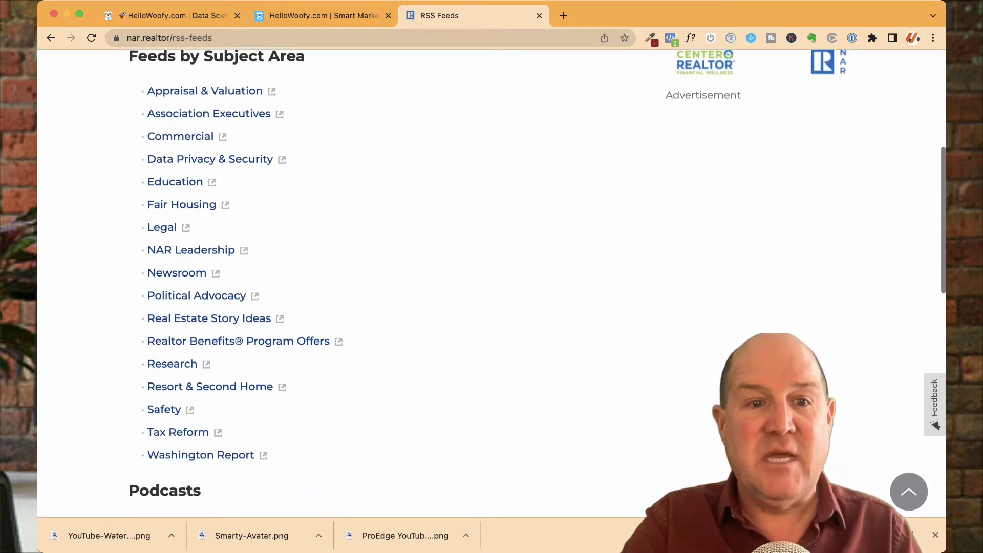
{"action": "scroll", "coordinate": [491, 282], "scroll_direction": "down", "scroll_amount": 2}
{"action": "scroll", "coordinate": [492, 282], "scroll_direction": "up", "scroll_amount": 2}
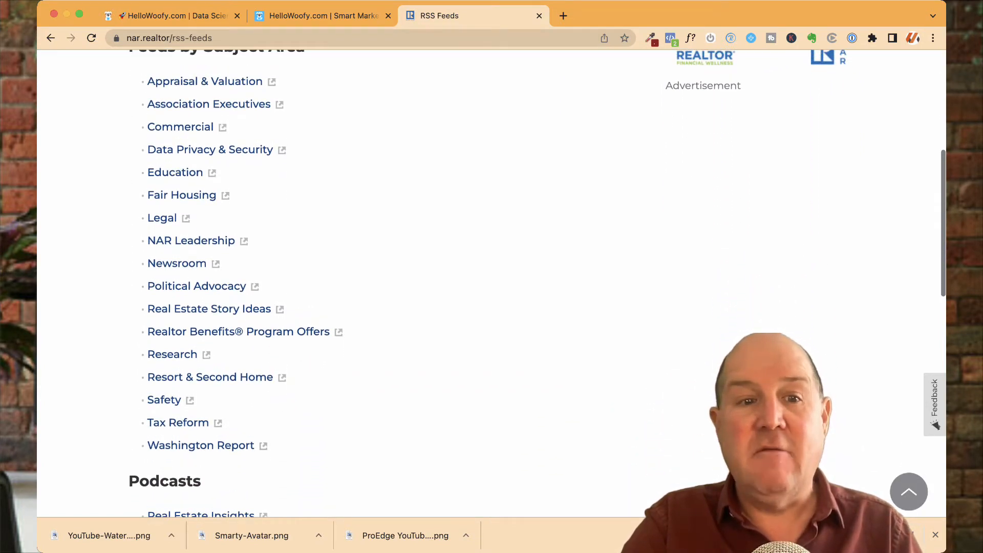
{"action": "scroll", "coordinate": [491, 282], "scroll_direction": "down", "scroll_amount": 2}
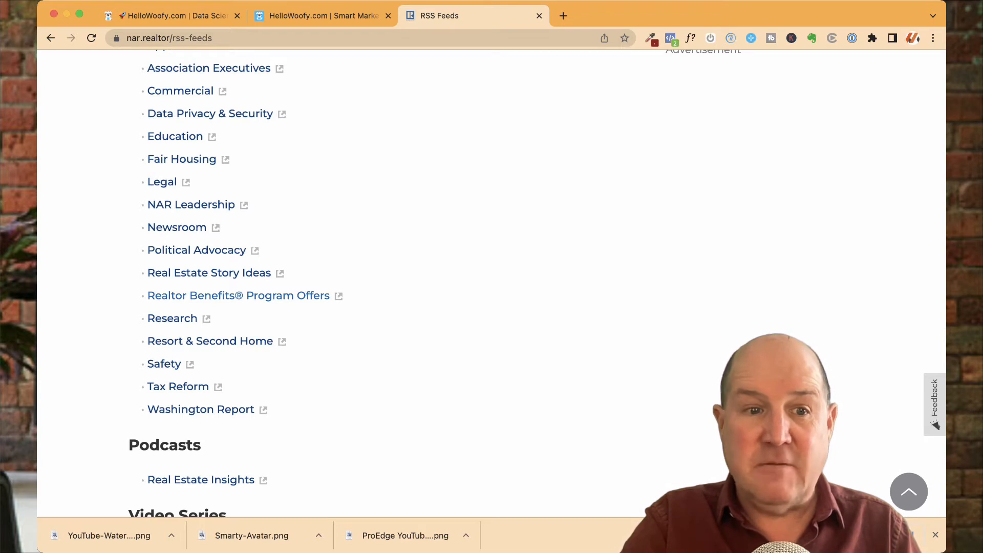
{"action": "scroll", "coordinate": [205, 368], "scroll_direction": "down", "scroll_amount": 4}
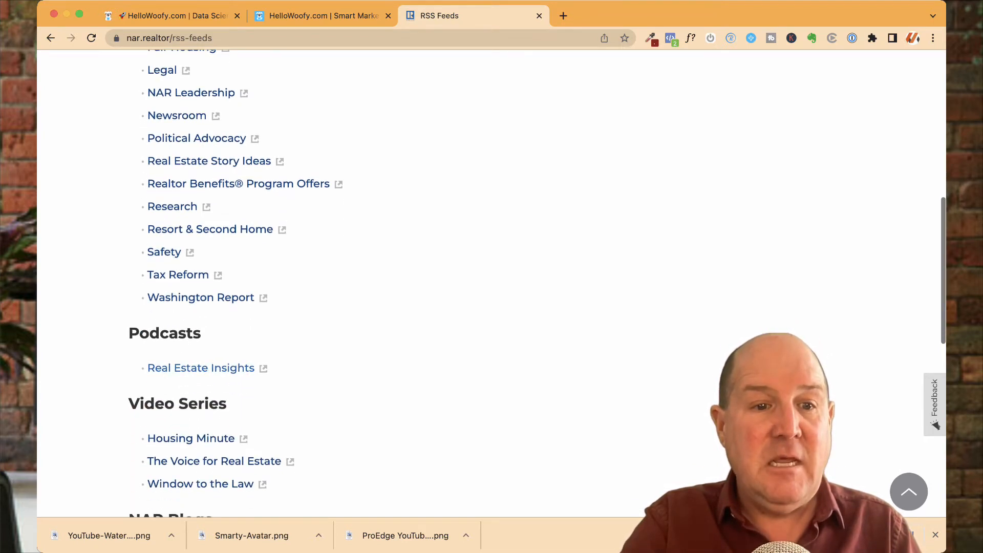
- Open the Culture Scan feed under NAR Blogs and look through its current articles
{"action": "scroll", "coordinate": [206, 368], "scroll_direction": "down", "scroll_amount": 8}
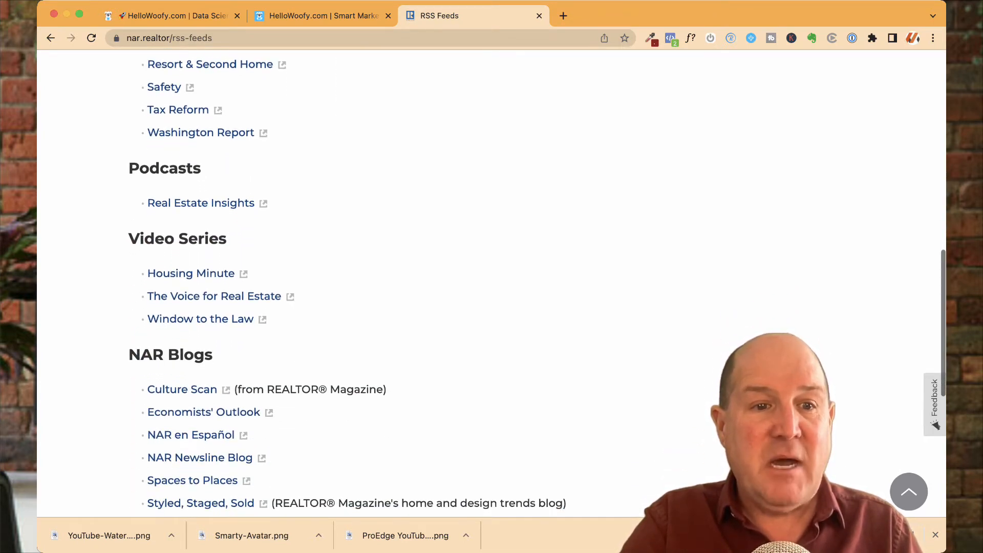
{"action": "scroll", "coordinate": [204, 368], "scroll_direction": "down", "scroll_amount": 3}
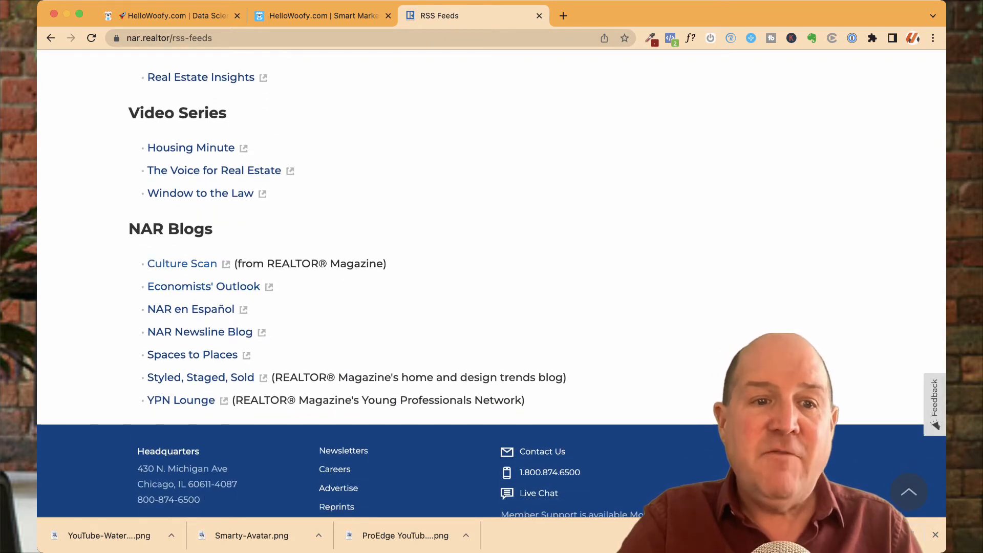
{"action": "left_click", "coordinate": [182, 263]}
{"action": "scroll", "coordinate": [491, 281], "scroll_direction": "down", "scroll_amount": 4}
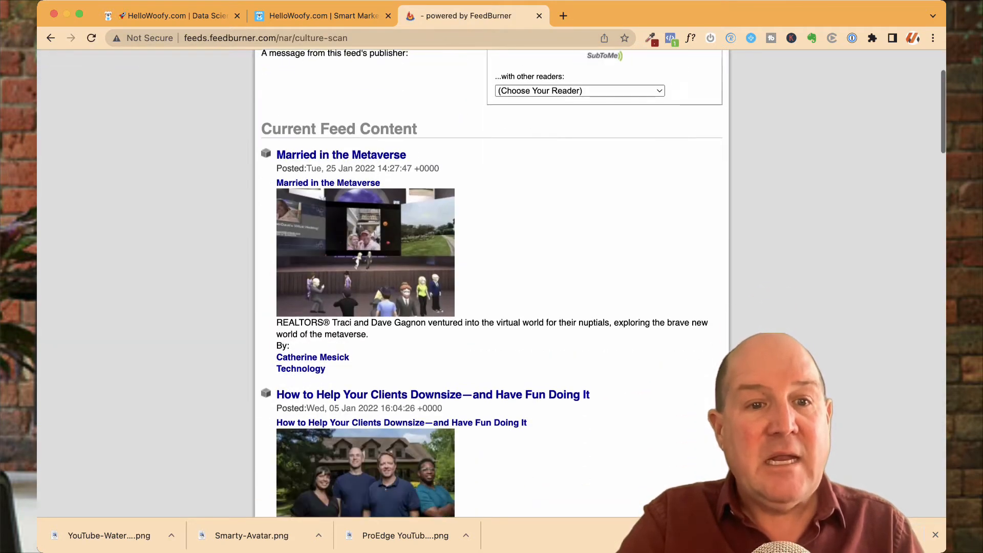
{"action": "scroll", "coordinate": [491, 281], "scroll_direction": "down", "scroll_amount": 15}
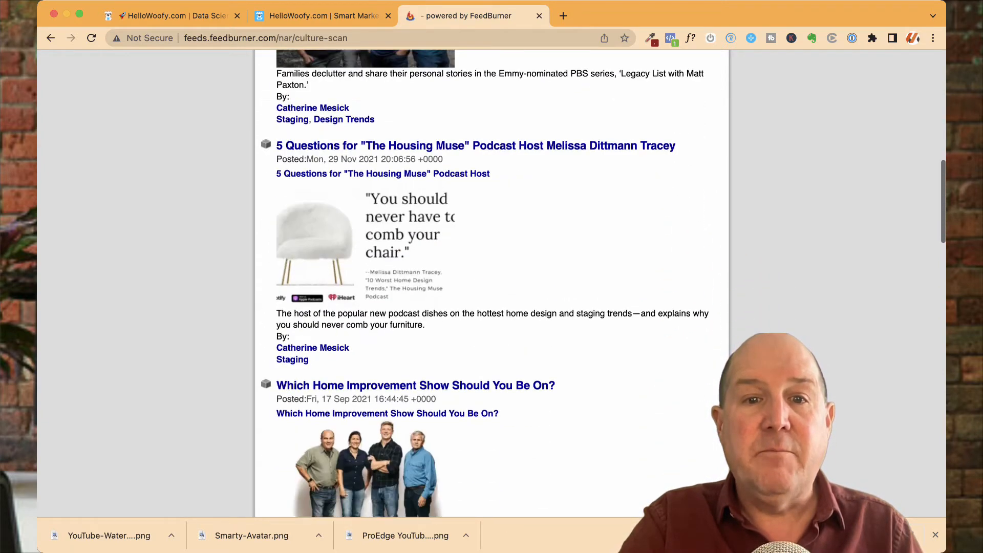
{"action": "scroll", "coordinate": [492, 282], "scroll_direction": "down", "scroll_amount": 6}
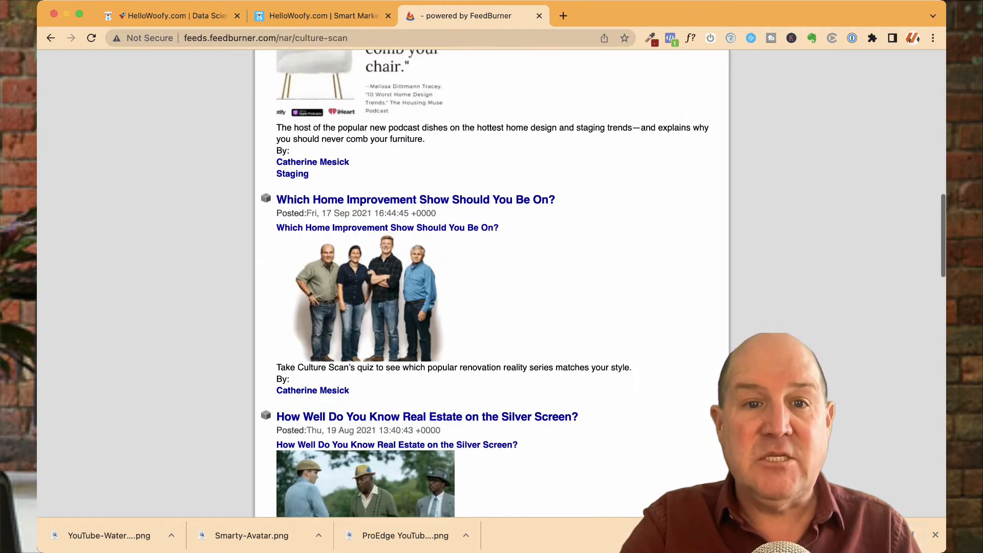
{"action": "scroll", "coordinate": [492, 282], "scroll_direction": "down", "scroll_amount": 5}
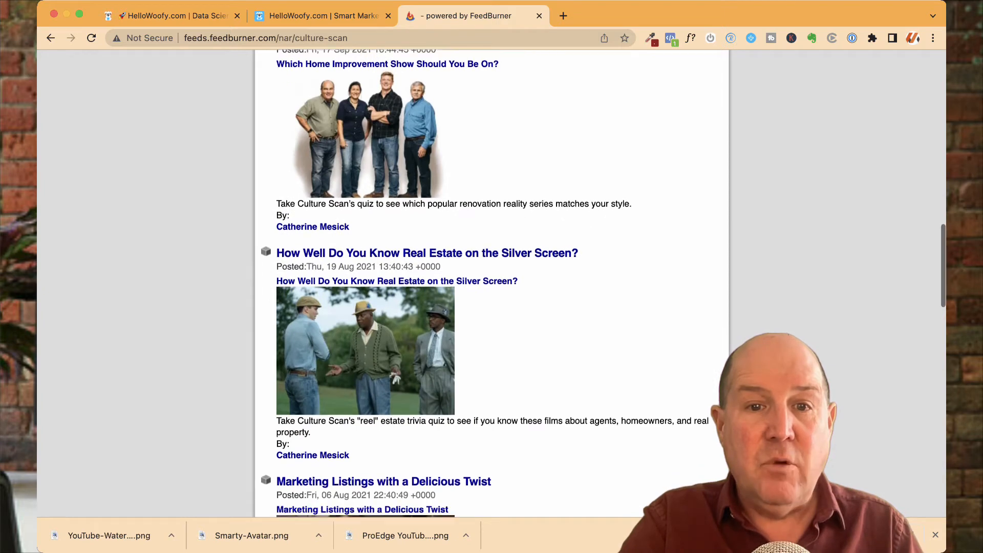
{"action": "scroll", "coordinate": [491, 282], "scroll_direction": "down", "scroll_amount": 9}
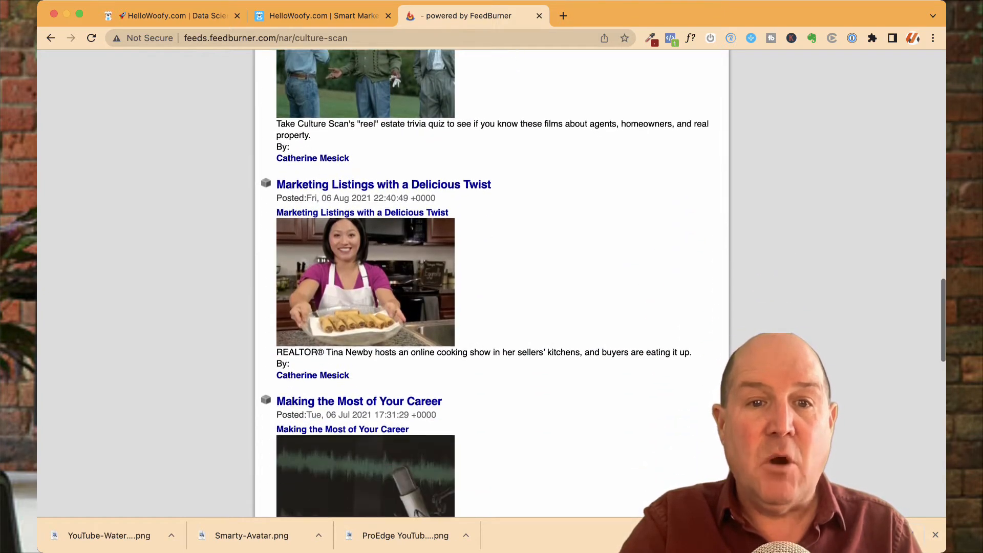
{"action": "scroll", "coordinate": [491, 282], "scroll_direction": "down", "scroll_amount": 1}
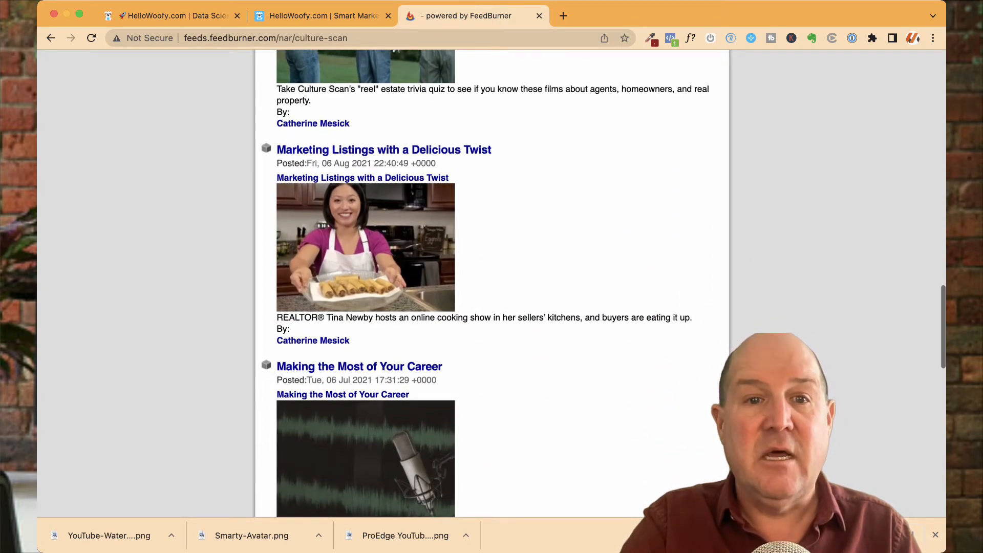
{"action": "scroll", "coordinate": [492, 281], "scroll_direction": "up", "scroll_amount": 20}
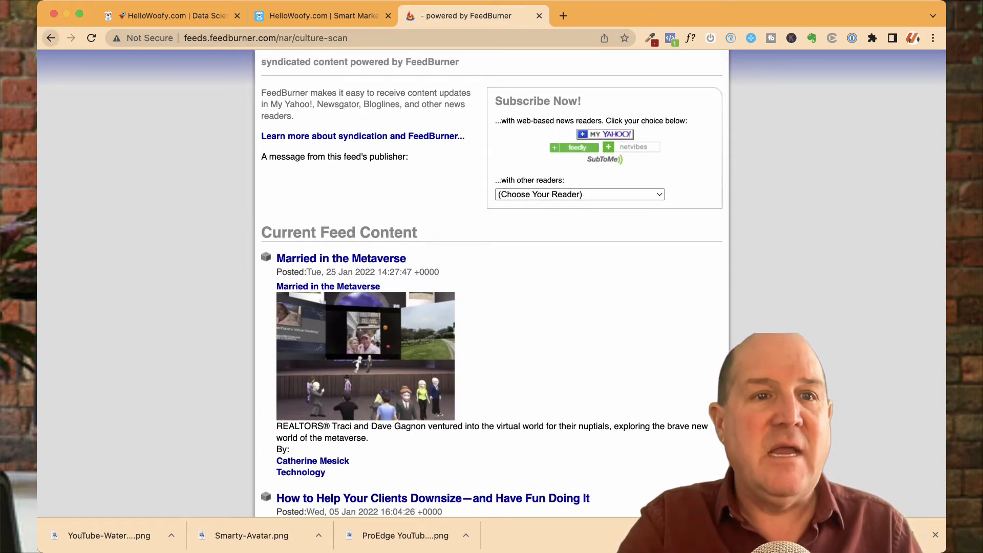
- Return to the NAR feed list, reopen the Culture Scan feed and copy its URL
{"action": "left_click", "coordinate": [51, 37]}
{"action": "scroll", "coordinate": [491, 282], "scroll_direction": "down", "scroll_amount": 2}
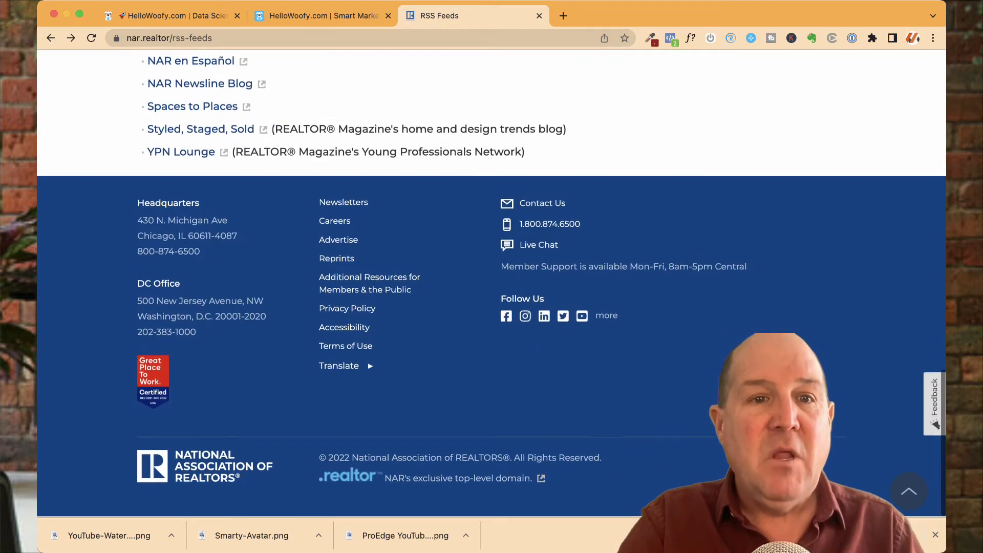
{"action": "scroll", "coordinate": [492, 282], "scroll_direction": "up", "scroll_amount": 5}
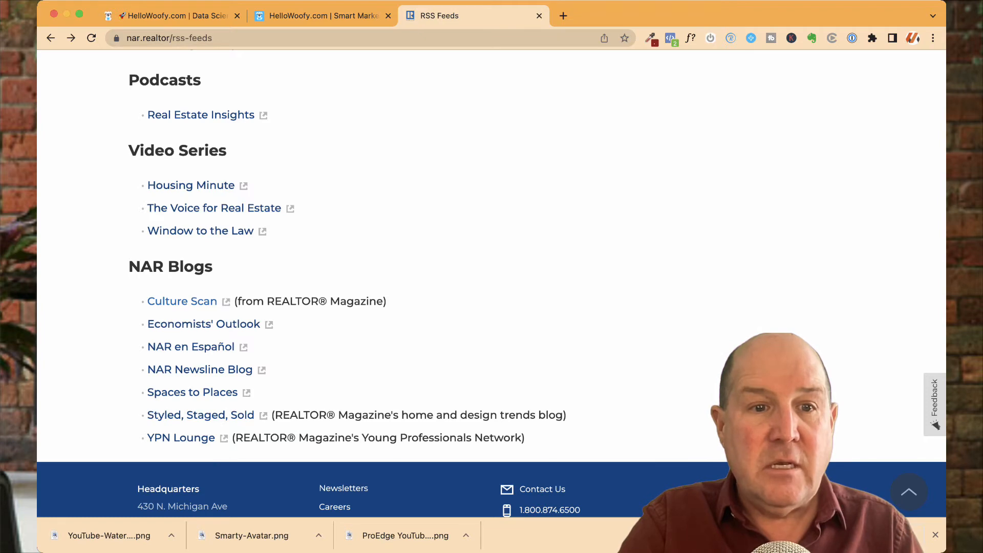
{"action": "left_click", "coordinate": [182, 301]}
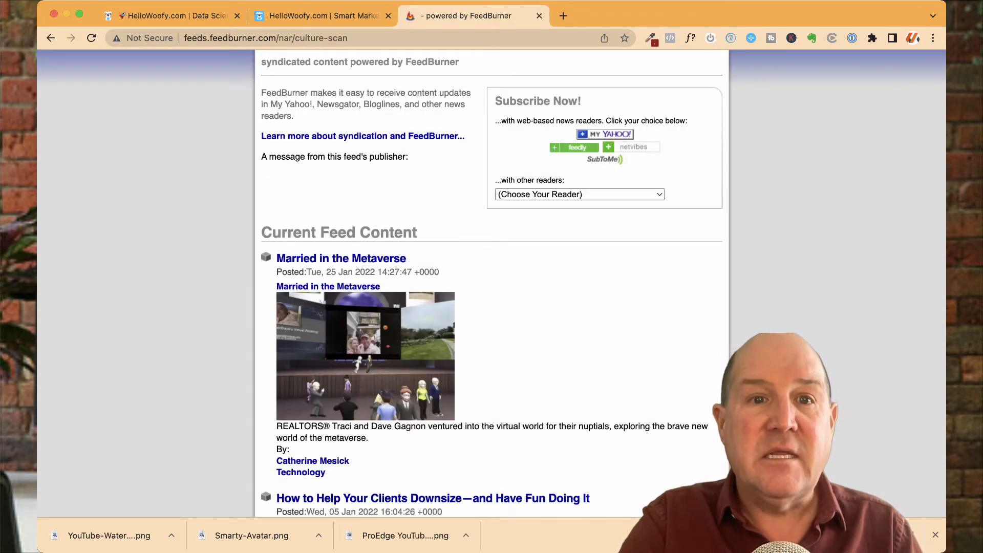
{"action": "triple_click", "coordinate": [308, 40]}
{"action": "triple_click", "coordinate": [307, 39]}
{"action": "key", "text": "ctrl+c"}
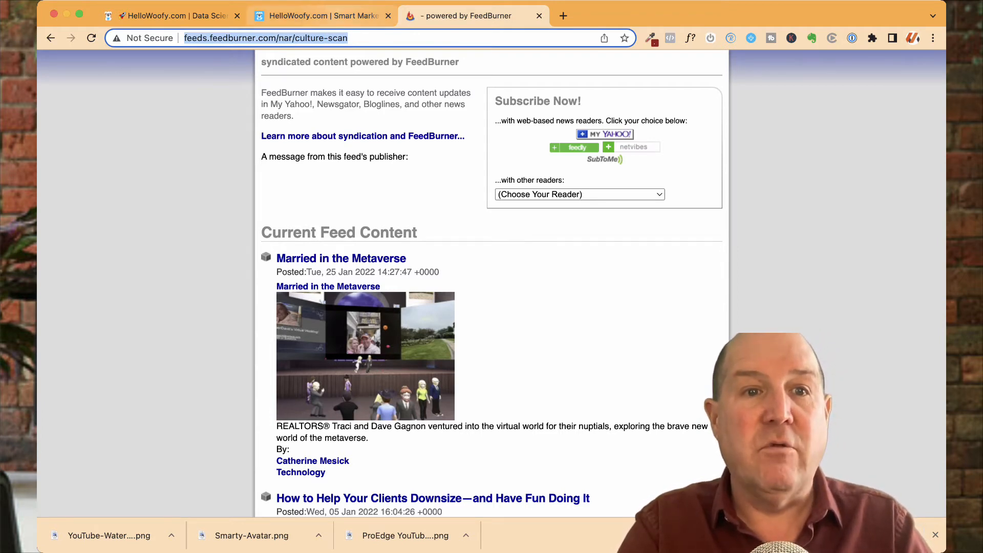
- In the HelloWoofy library, start an RSS content import and paste the copied Culture Scan URL as the feed address
{"action": "left_click", "coordinate": [317, 15]}
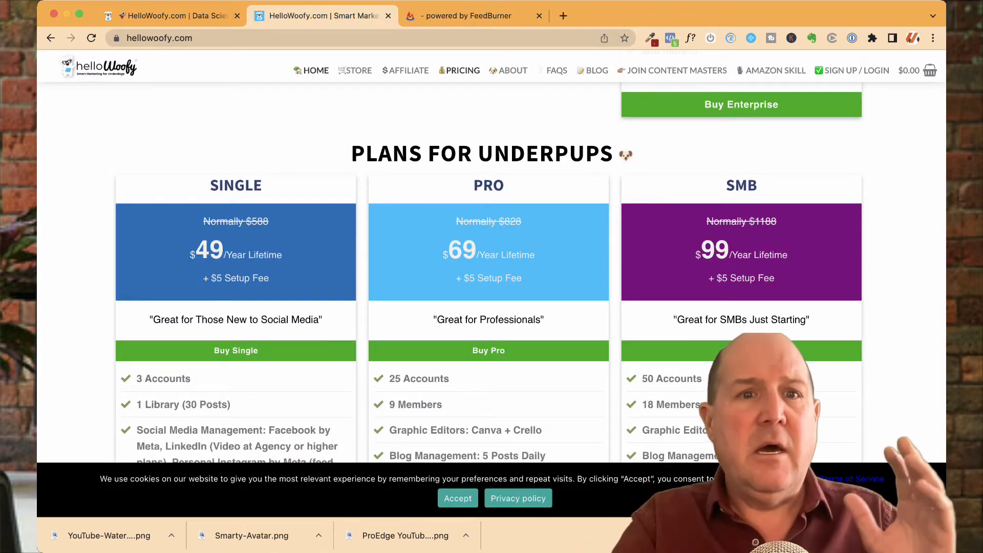
{"action": "left_click", "coordinate": [175, 16]}
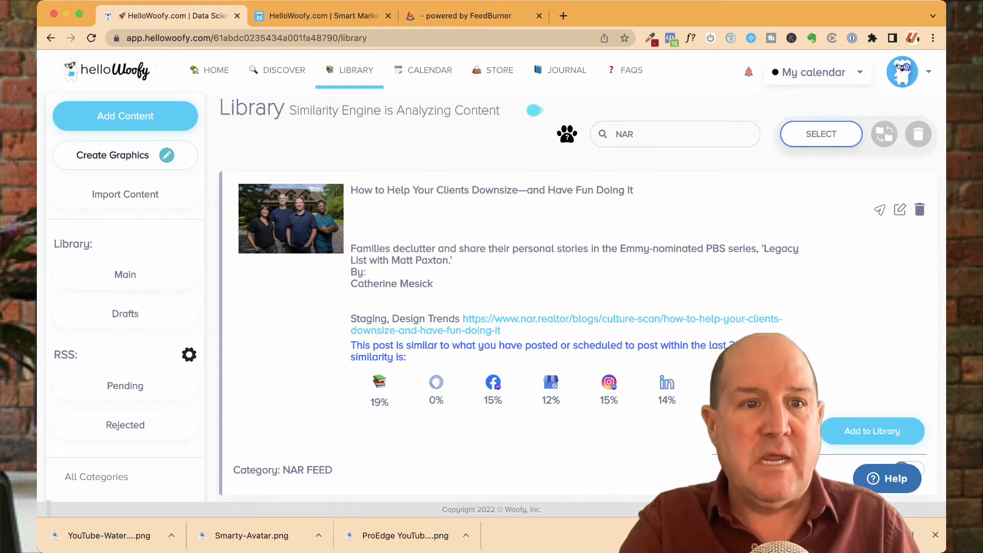
{"action": "left_click", "coordinate": [126, 194]}
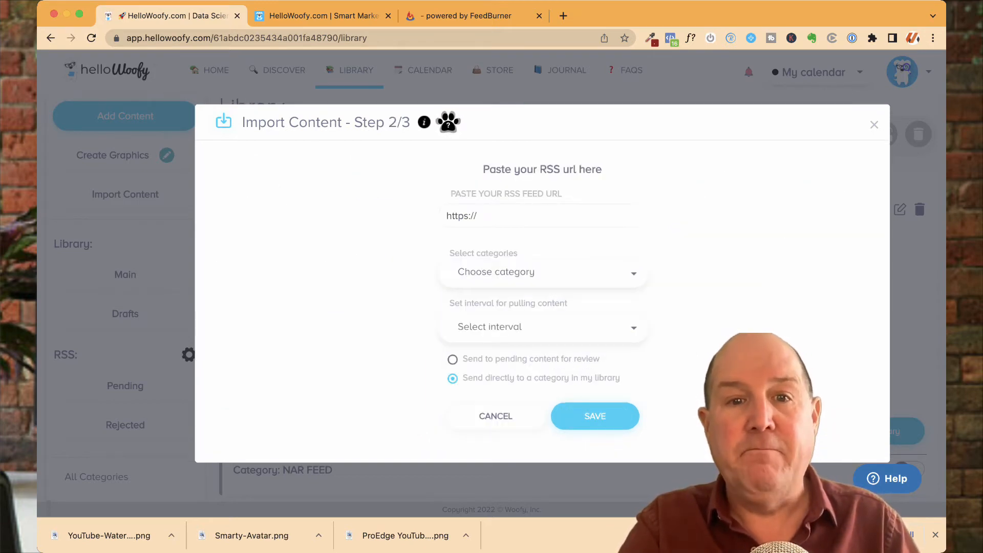
{"action": "left_click", "coordinate": [542, 216]}
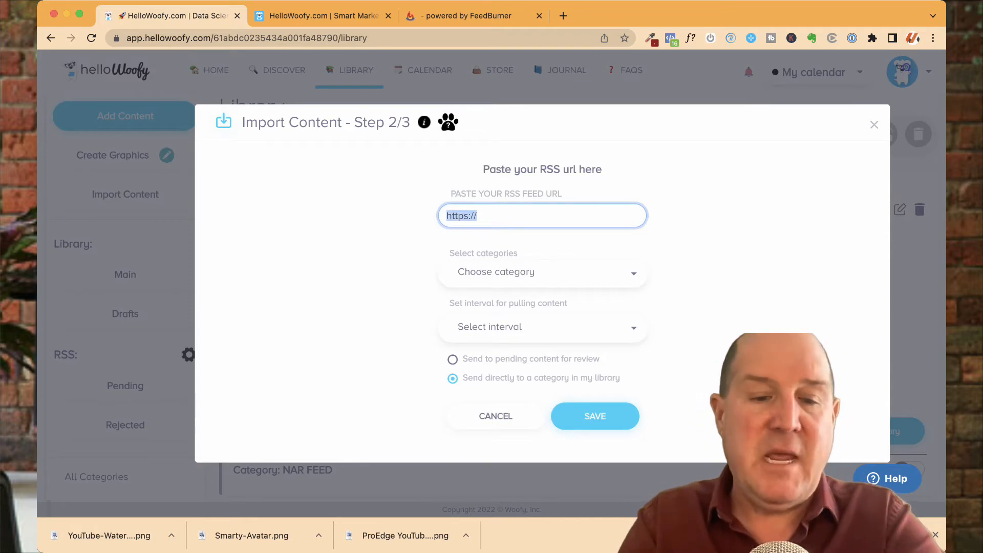
{"action": "key", "text": "ctrl+v"}
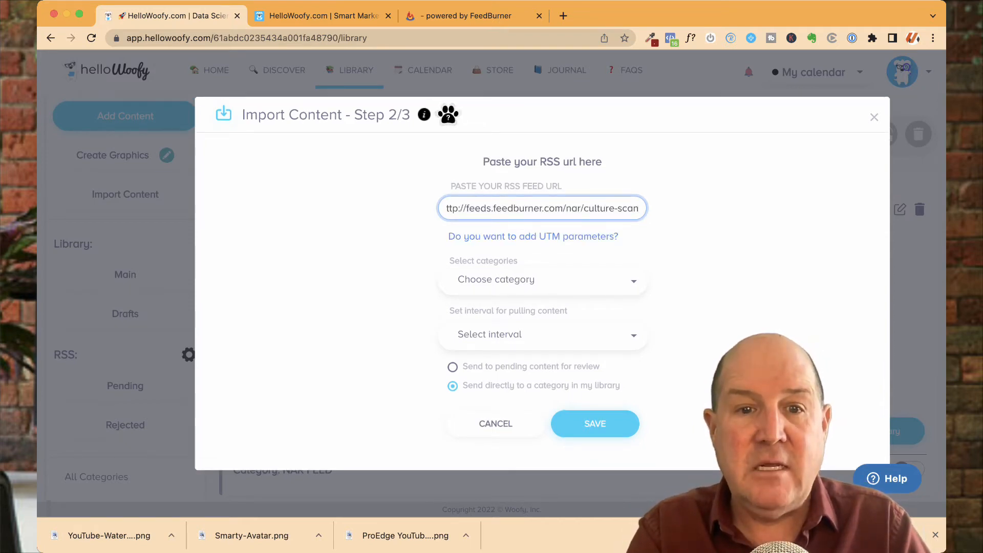
- Assign the imported feed to the NAR FEED category
{"action": "left_click", "coordinate": [542, 279]}
{"action": "scroll", "coordinate": [532, 359], "scroll_direction": "down", "scroll_amount": 2}
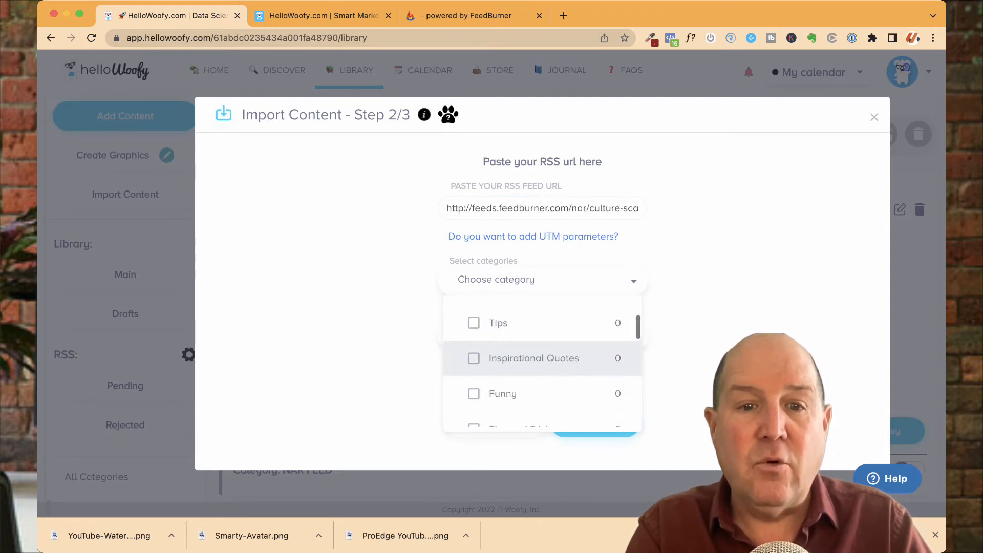
{"action": "scroll", "coordinate": [532, 358], "scroll_direction": "up", "scroll_amount": 2}
{"action": "scroll", "coordinate": [532, 358], "scroll_direction": "down", "scroll_amount": 4}
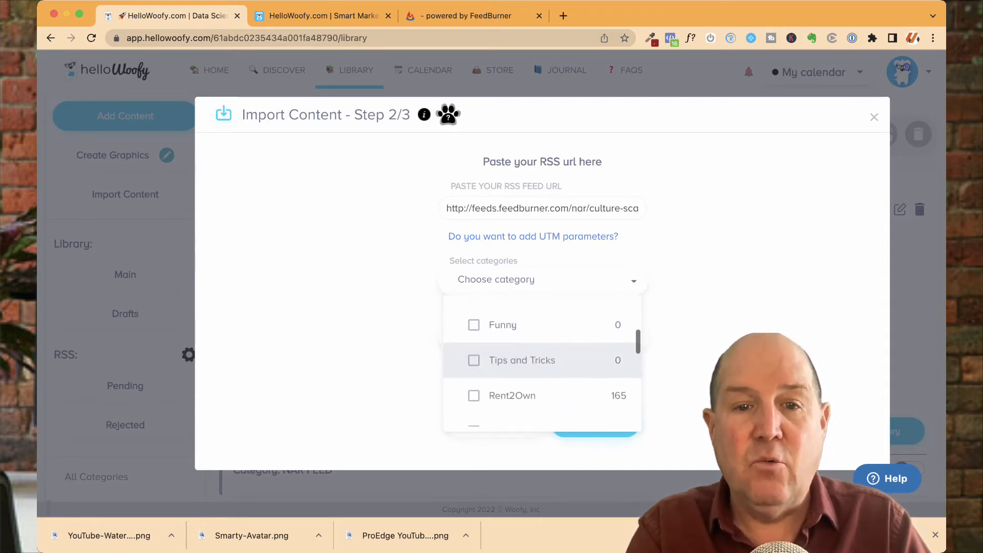
{"action": "scroll", "coordinate": [532, 358], "scroll_direction": "down", "scroll_amount": 6}
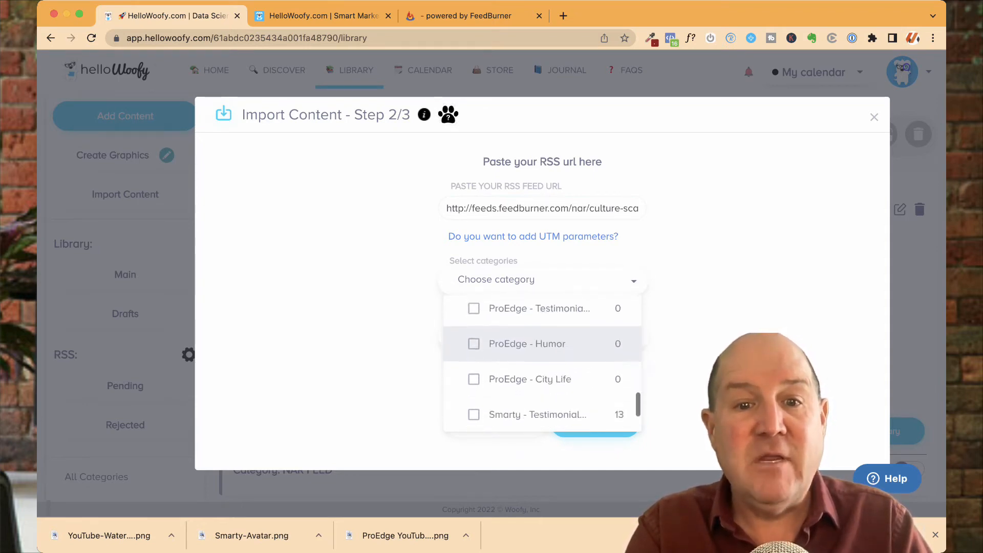
{"action": "scroll", "coordinate": [532, 343], "scroll_direction": "down", "scroll_amount": 1}
{"action": "left_click", "coordinate": [532, 407]}
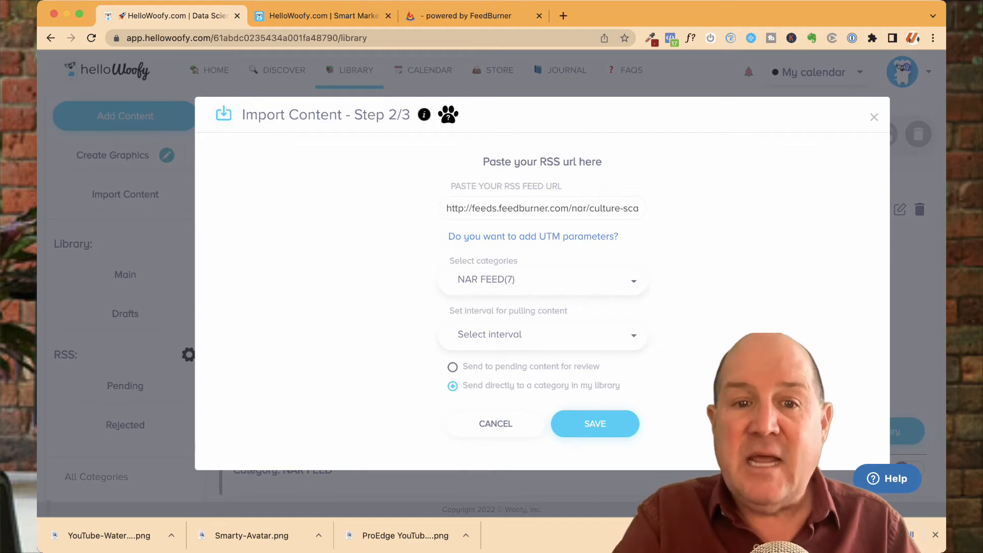
- Set the interval for pulling content from the feed to 24 hours
{"action": "left_click", "coordinate": [542, 335]}
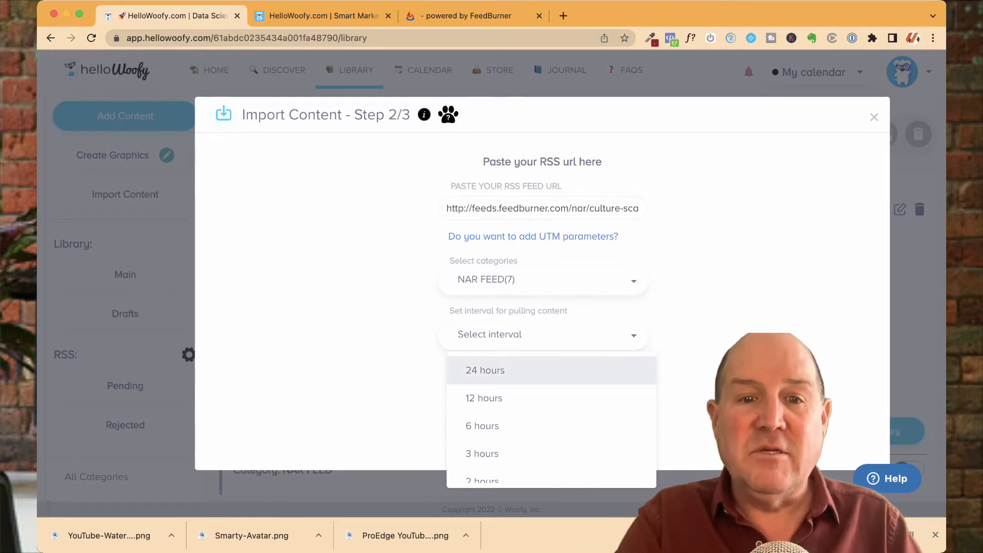
{"action": "scroll", "coordinate": [550, 385], "scroll_direction": "down", "scroll_amount": 2}
{"action": "scroll", "coordinate": [550, 384], "scroll_direction": "up", "scroll_amount": 2}
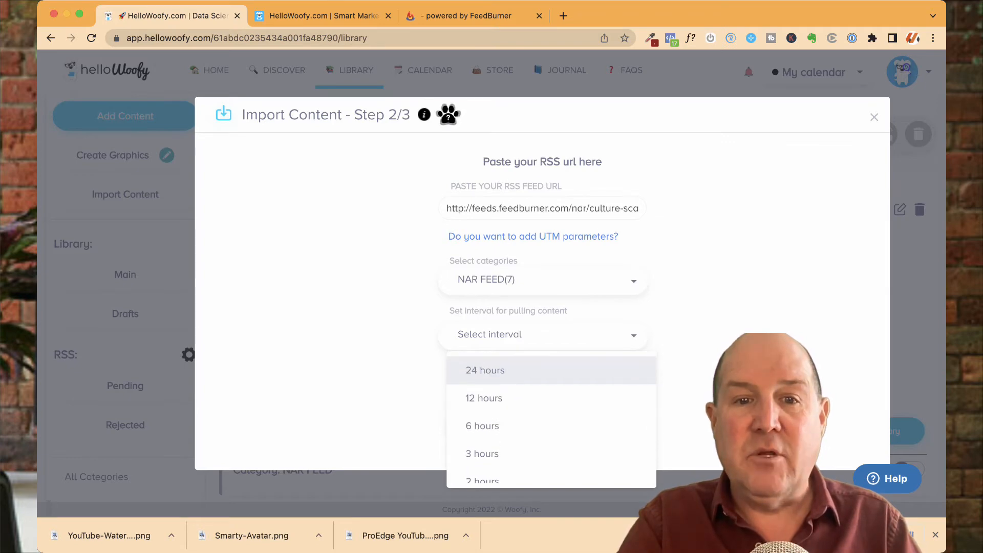
{"action": "left_click", "coordinate": [481, 369]}
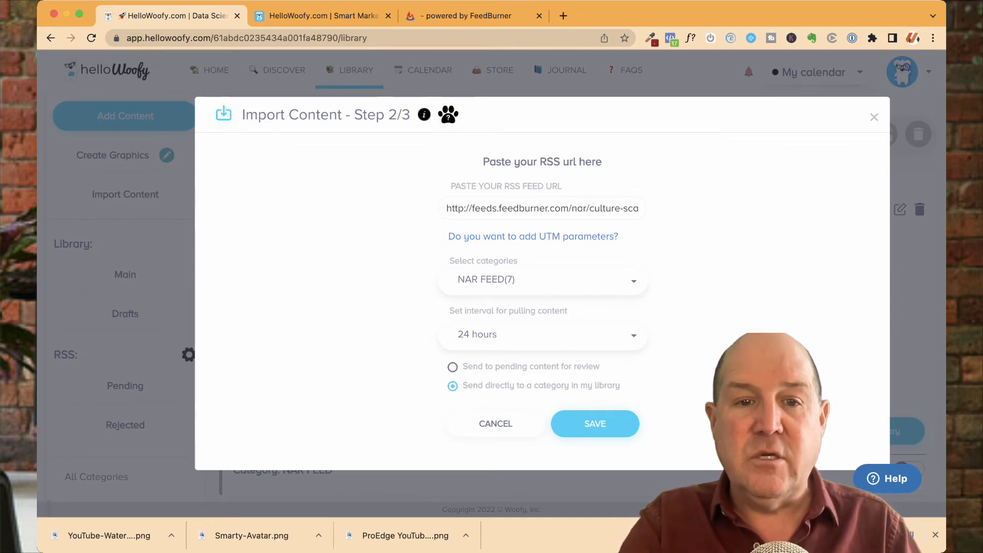
- Route the feed's posts to pending content for review and save the import
{"action": "left_click", "coordinate": [452, 366]}
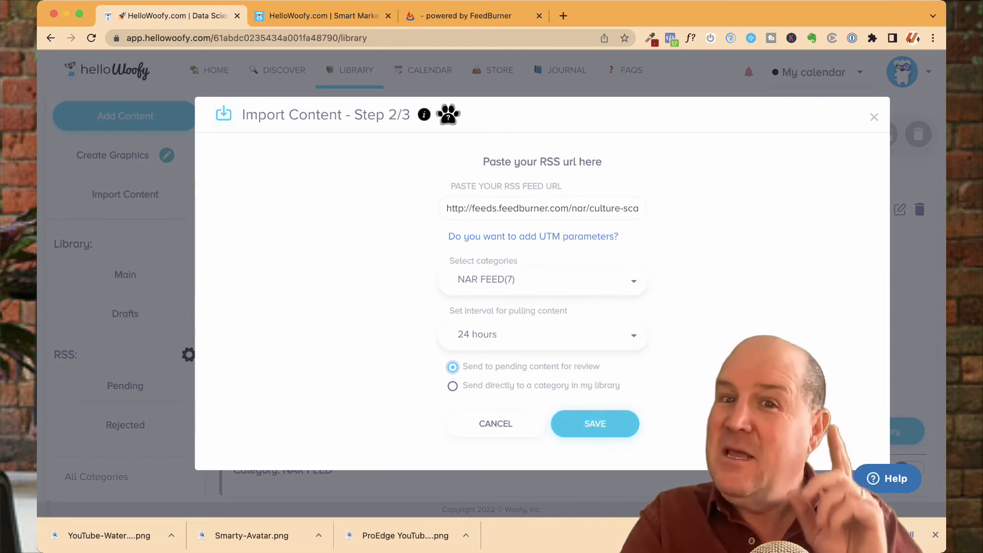
{"action": "left_click", "coordinate": [595, 425]}
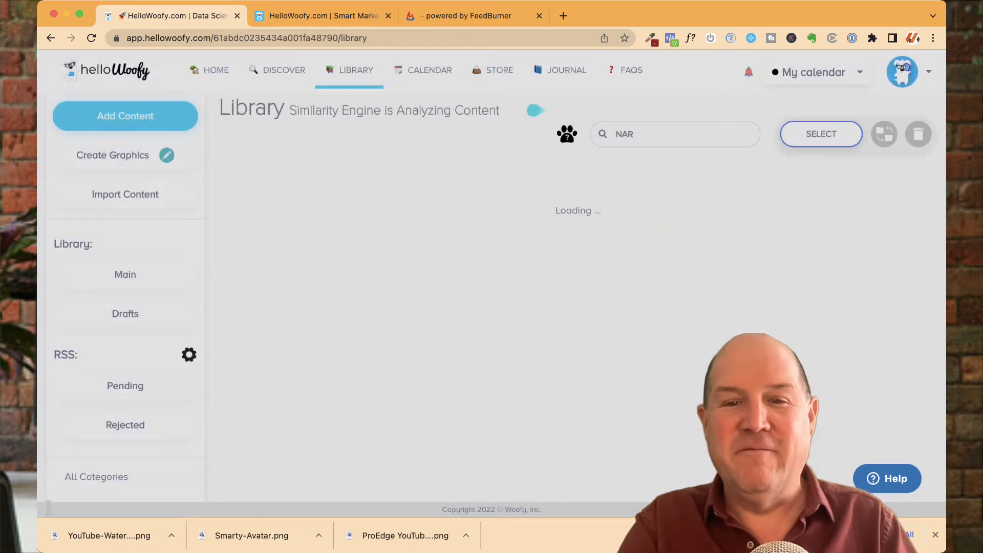
{"action": "left_click", "coordinate": [595, 395]}
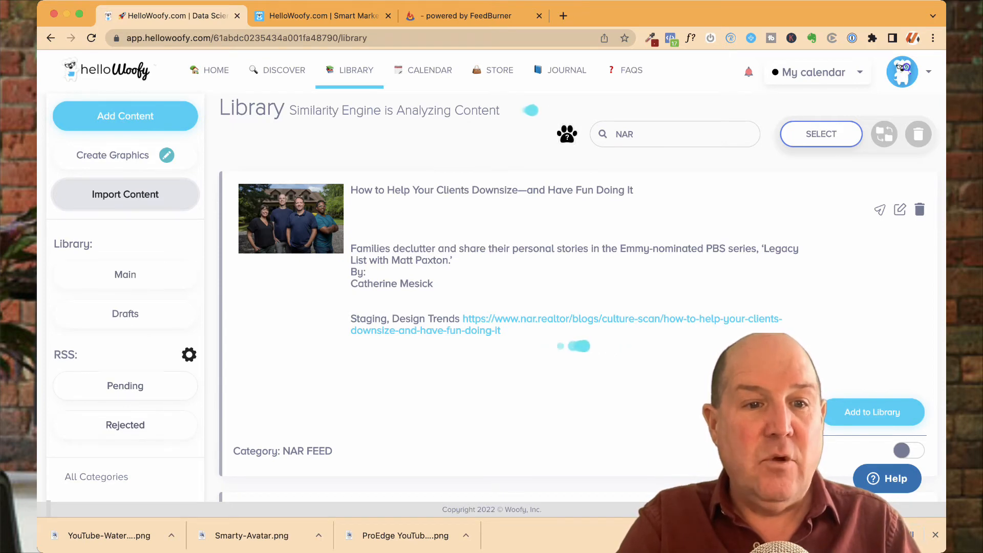
- View the rejected RSS content and the pending content, checking the title, text and category of the first NAR FEED post
{"action": "left_click", "coordinate": [125, 425]}
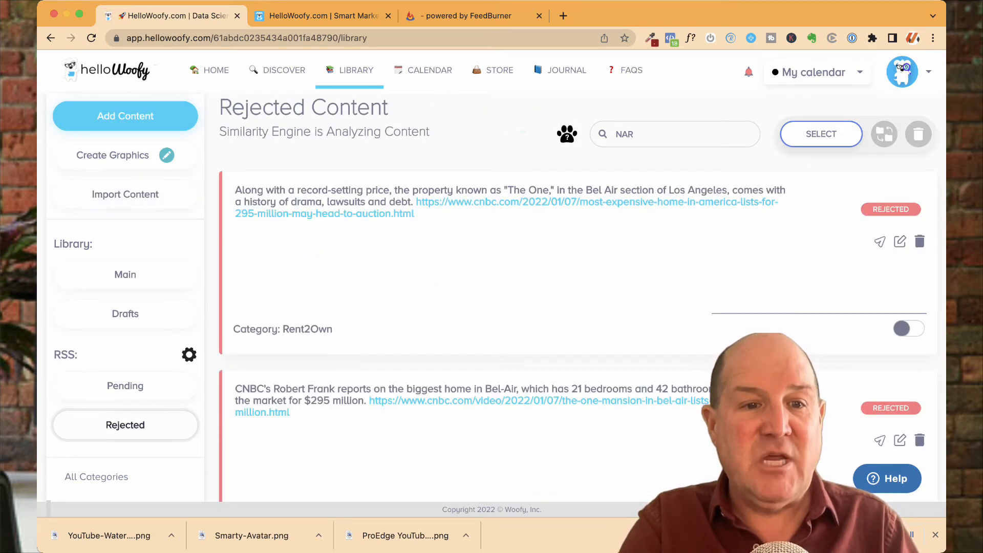
{"action": "left_click", "coordinate": [126, 386]}
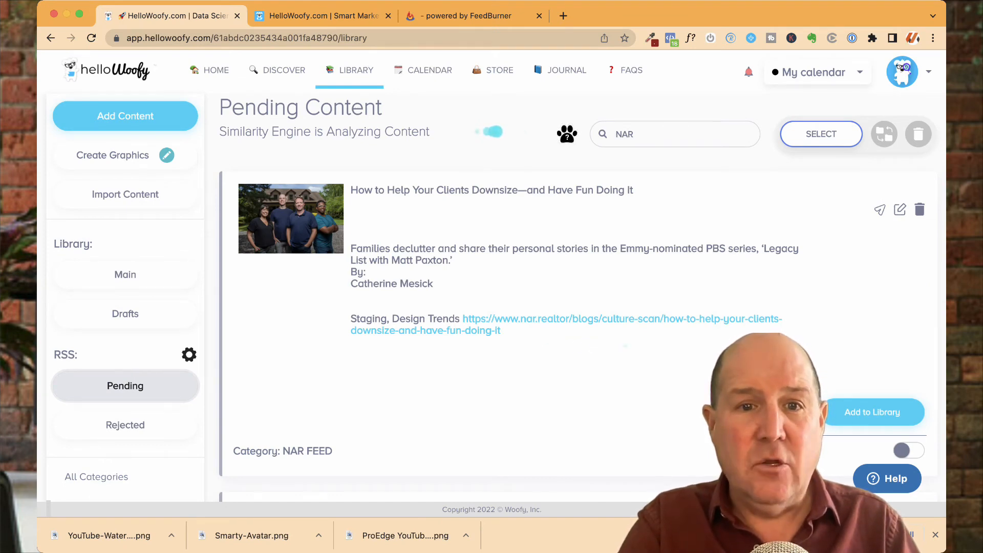
{"action": "scroll", "coordinate": [492, 281], "scroll_direction": "down", "scroll_amount": 1}
{"action": "left_click_drag", "start_coordinate": [283, 414], "coordinate": [332, 414]}
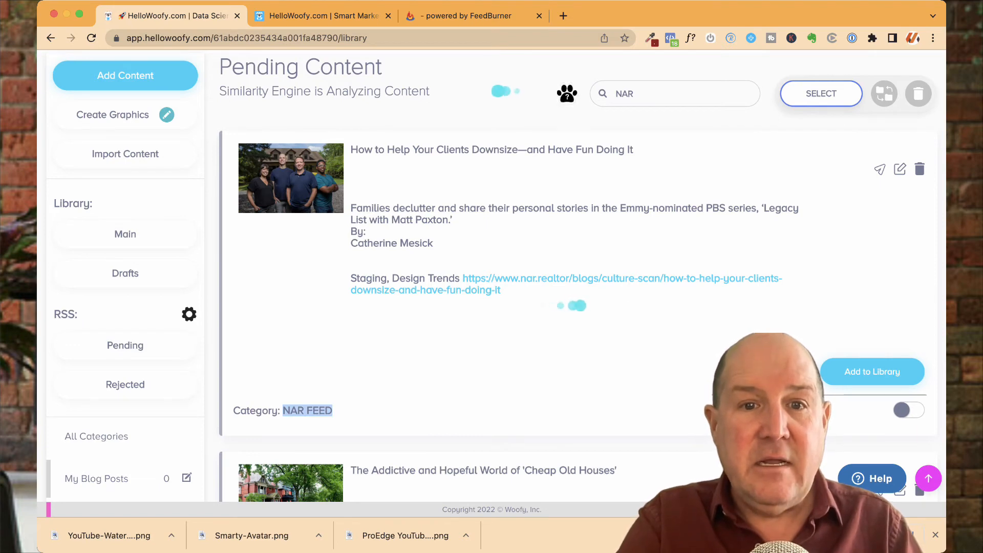
{"action": "scroll", "coordinate": [491, 284], "scroll_direction": "up", "scroll_amount": 1}
{"action": "mouse_move", "coordinate": [364, 190]}
{"action": "left_mouse_down"}
{"action": "mouse_move", "coordinate": [379, 190]}
{"action": "mouse_move", "coordinate": [356, 202]}
{"action": "left_mouse_up"}
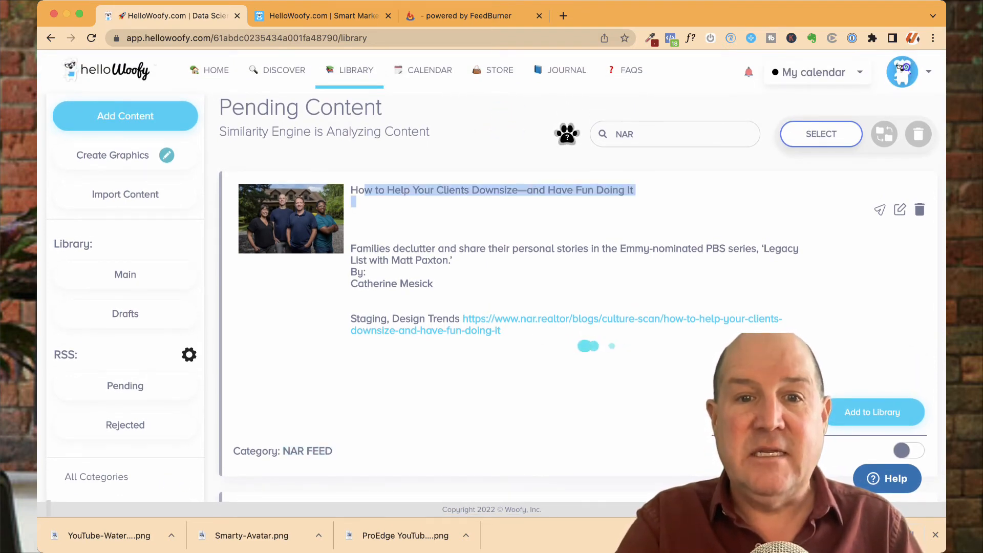
{"action": "scroll", "coordinate": [496, 275], "scroll_direction": "down", "scroll_amount": 1}
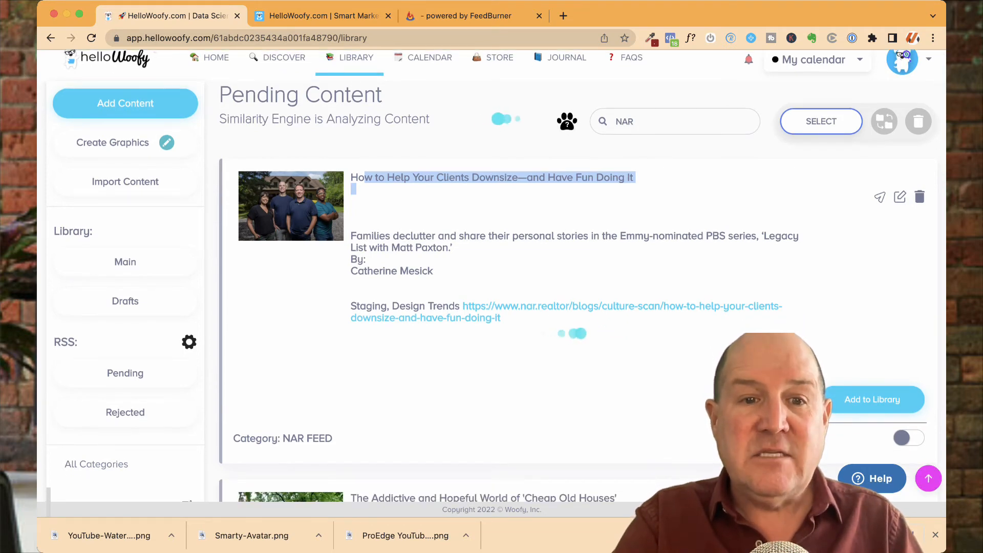
{"action": "scroll", "coordinate": [496, 276], "scroll_direction": "down", "scroll_amount": 1}
{"action": "scroll", "coordinate": [496, 276], "scroll_direction": "down", "scroll_amount": 1}
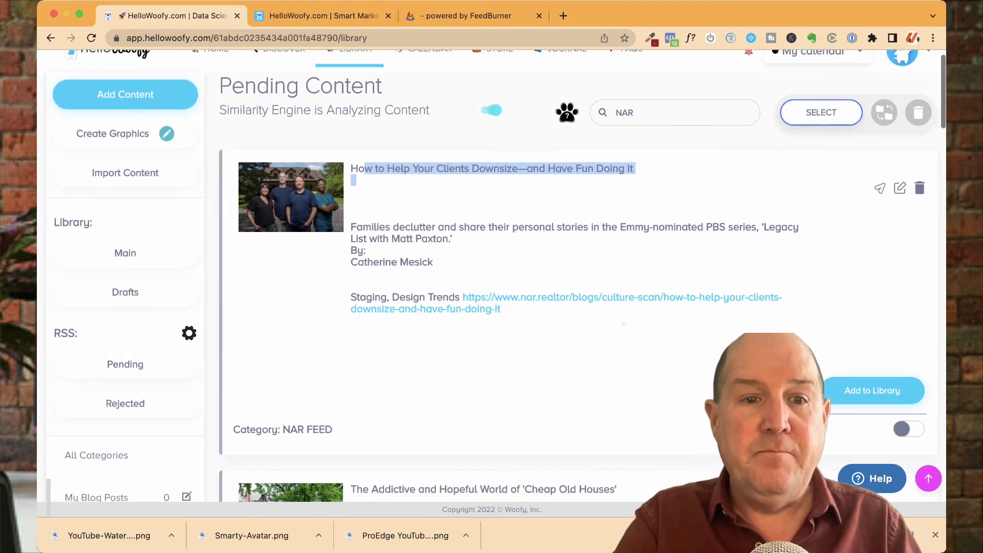
{"action": "scroll", "coordinate": [496, 275], "scroll_direction": "up", "scroll_amount": 1}
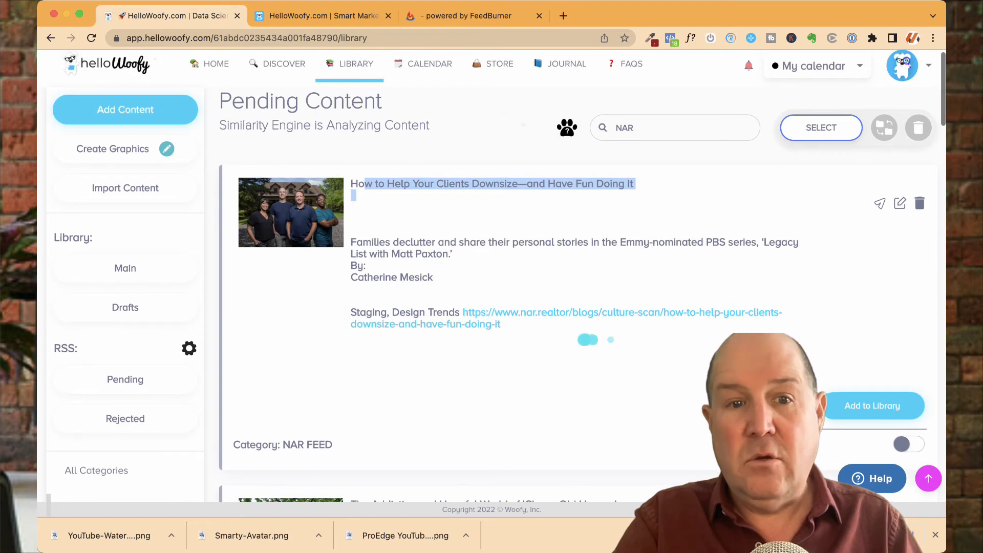
{"action": "scroll", "coordinate": [496, 276], "scroll_direction": "up", "scroll_amount": 1}
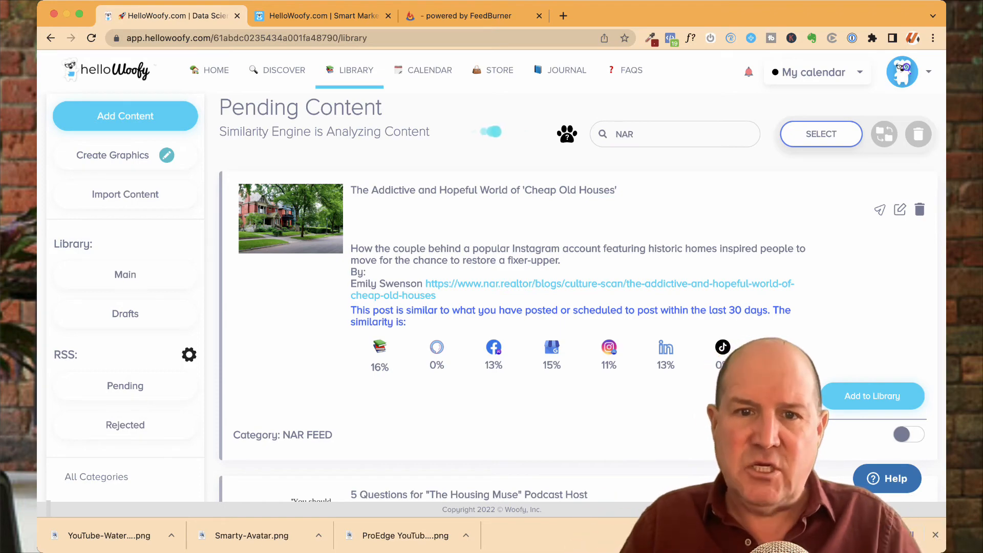
- Look over the pending NAR FEED posts with their similarity scores, and review the feeds listed in the RSS Settings
{"action": "scroll", "coordinate": [578, 277], "scroll_direction": "down", "scroll_amount": 7}
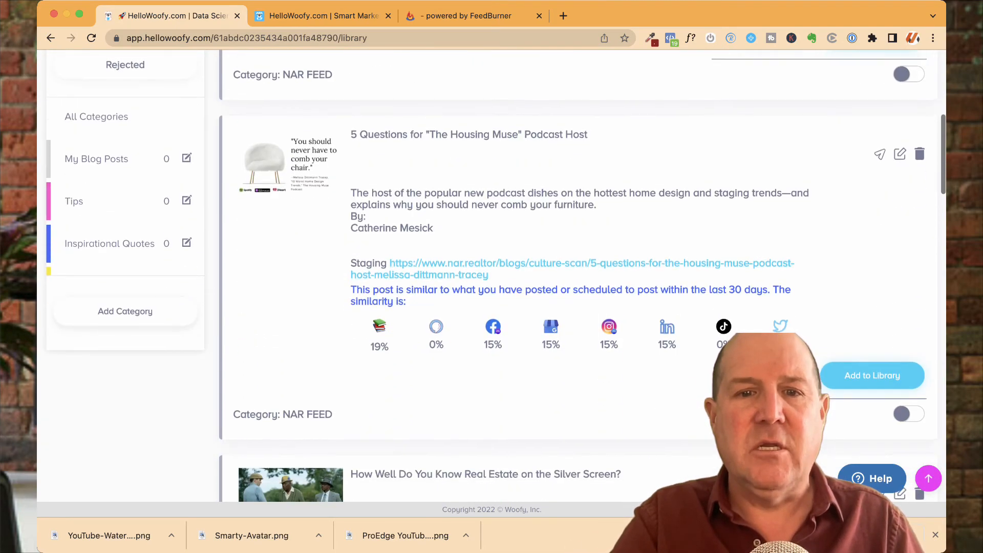
{"action": "scroll", "coordinate": [578, 277], "scroll_direction": "up", "scroll_amount": 8}
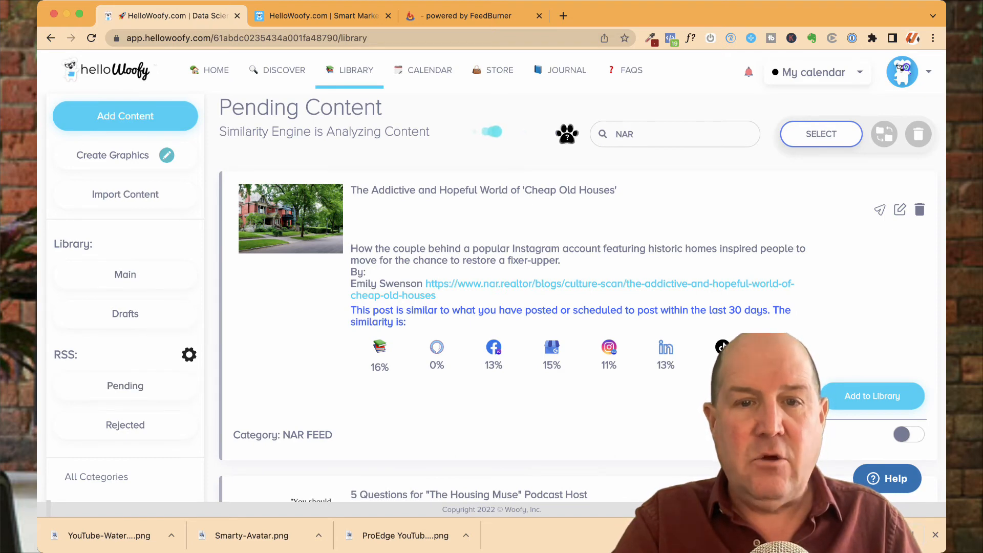
{"action": "left_click", "coordinate": [188, 354]}
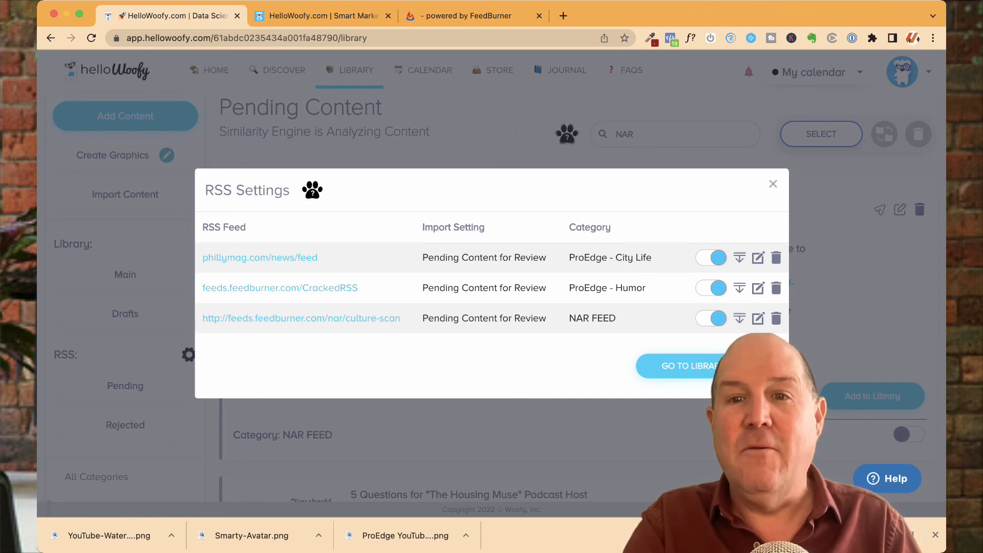
{"action": "left_click", "coordinate": [774, 184]}
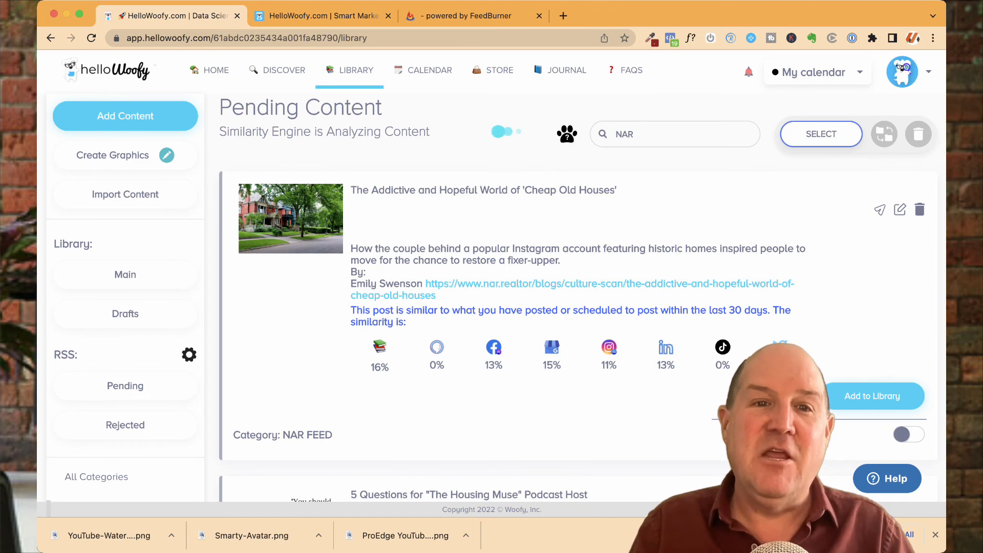